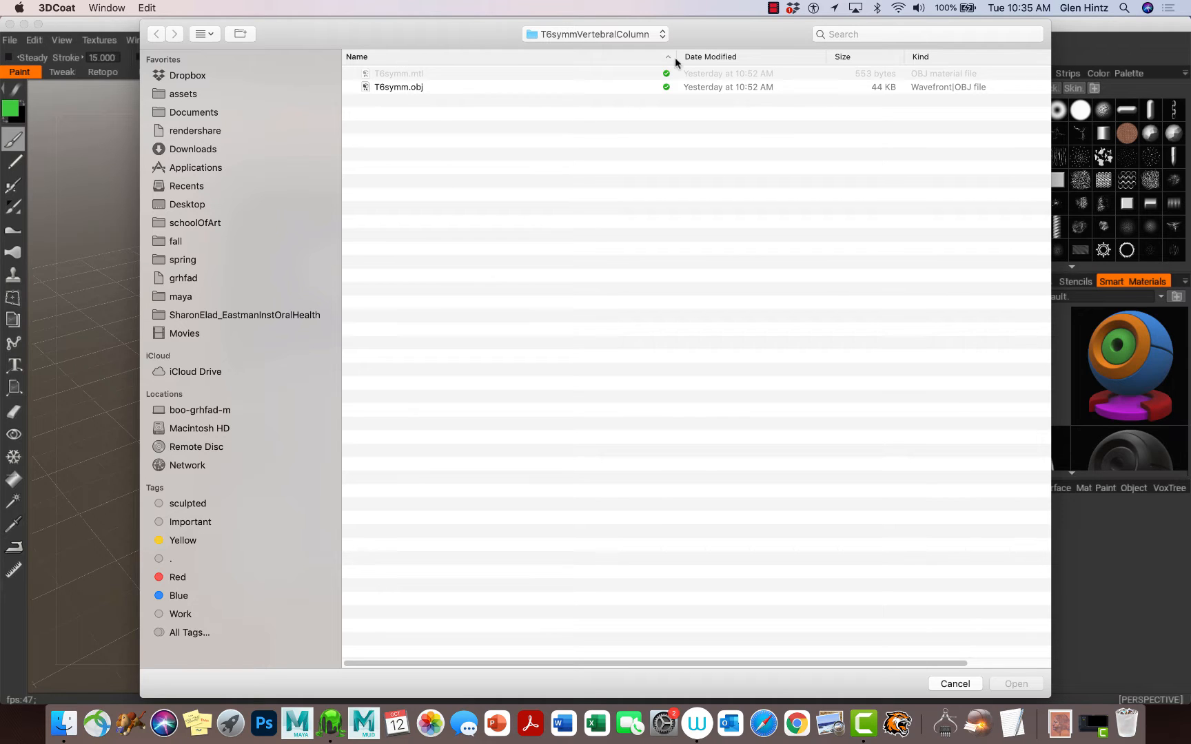
# Step: Import T6symm.obj from the T6symmVertebralColumn folder for per-pixel painting, keeping the default import settings
pyautogui.click(663, 35)
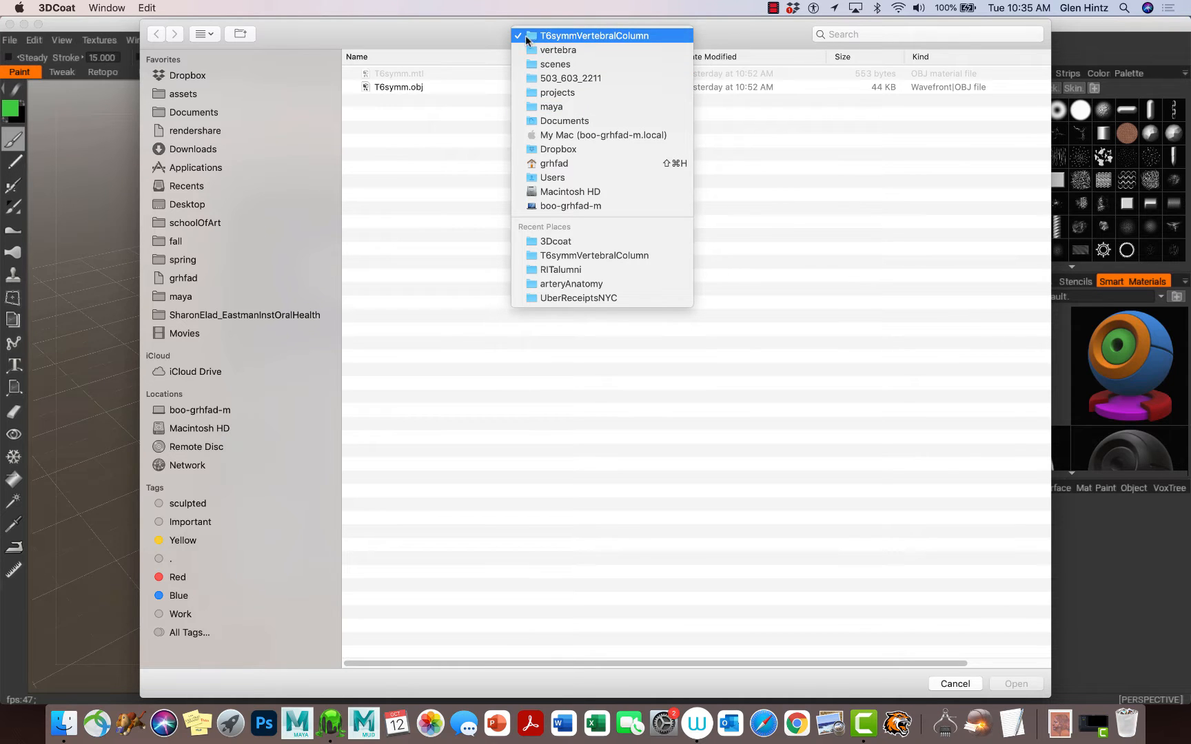
pyautogui.click(404, 88)
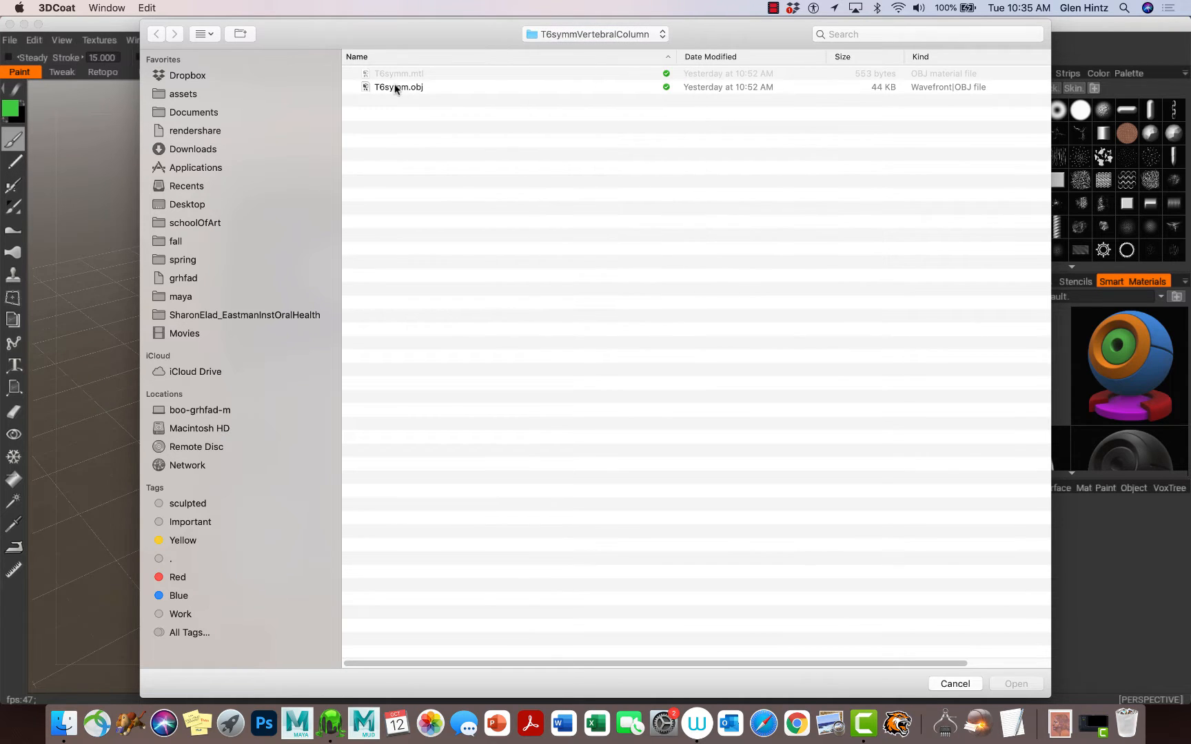
pyautogui.click(396, 87)
pyautogui.click(1013, 683)
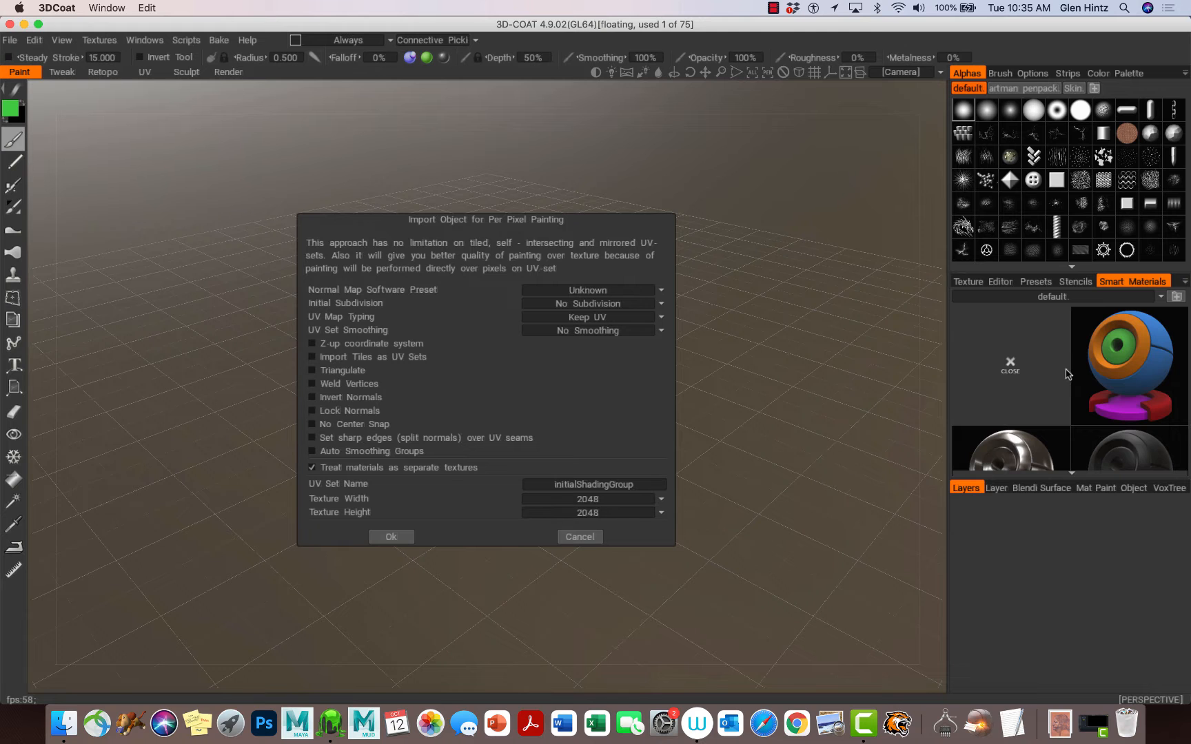
pyautogui.click(391, 539)
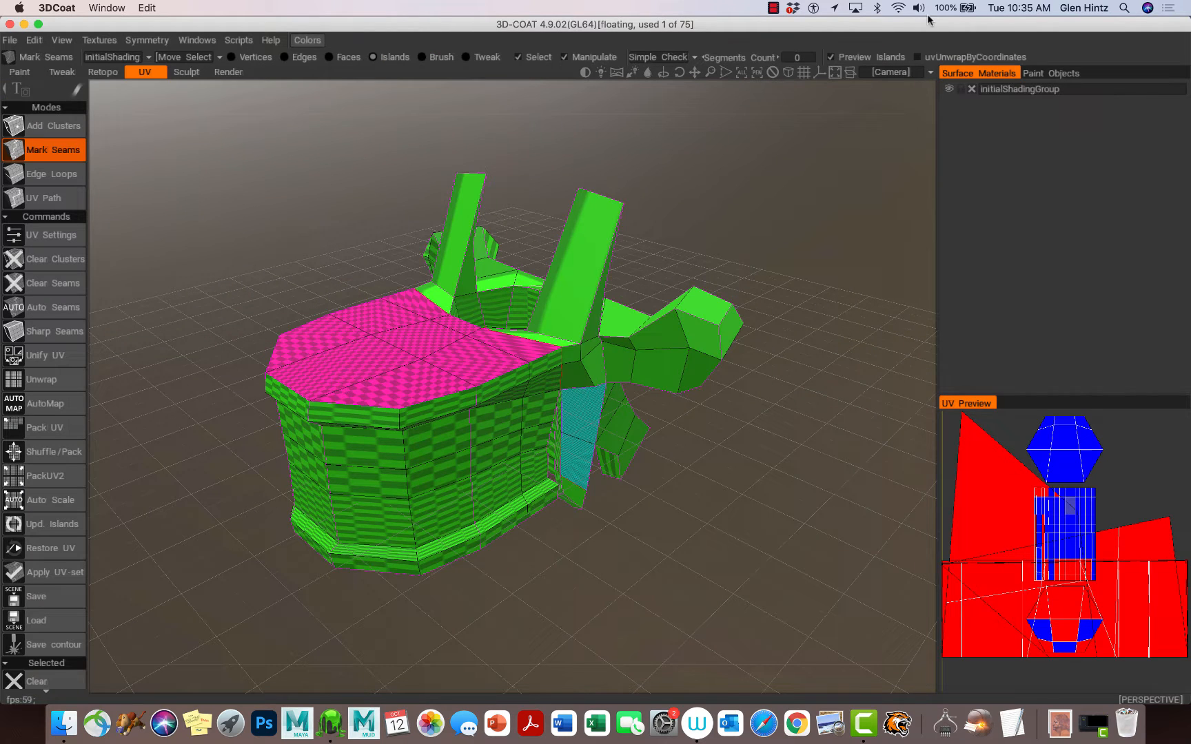
pyautogui.click(919, 8)
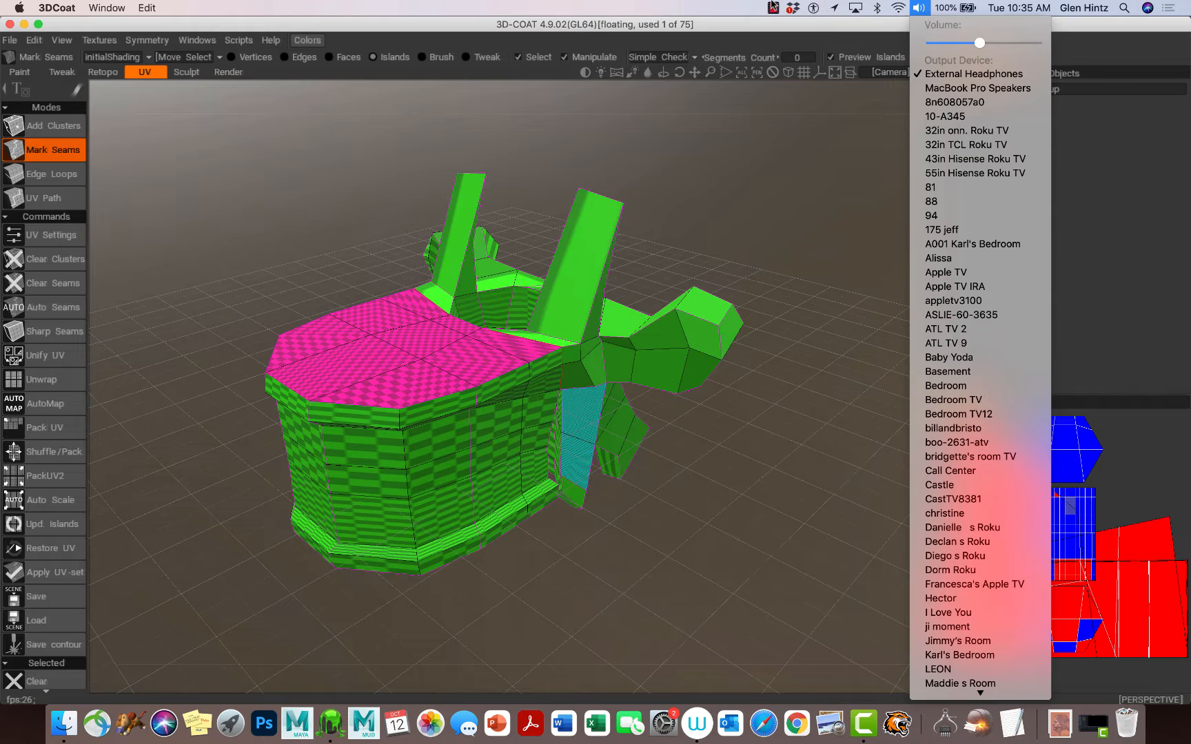
pyautogui.click(774, 7)
pyautogui.click(818, 39)
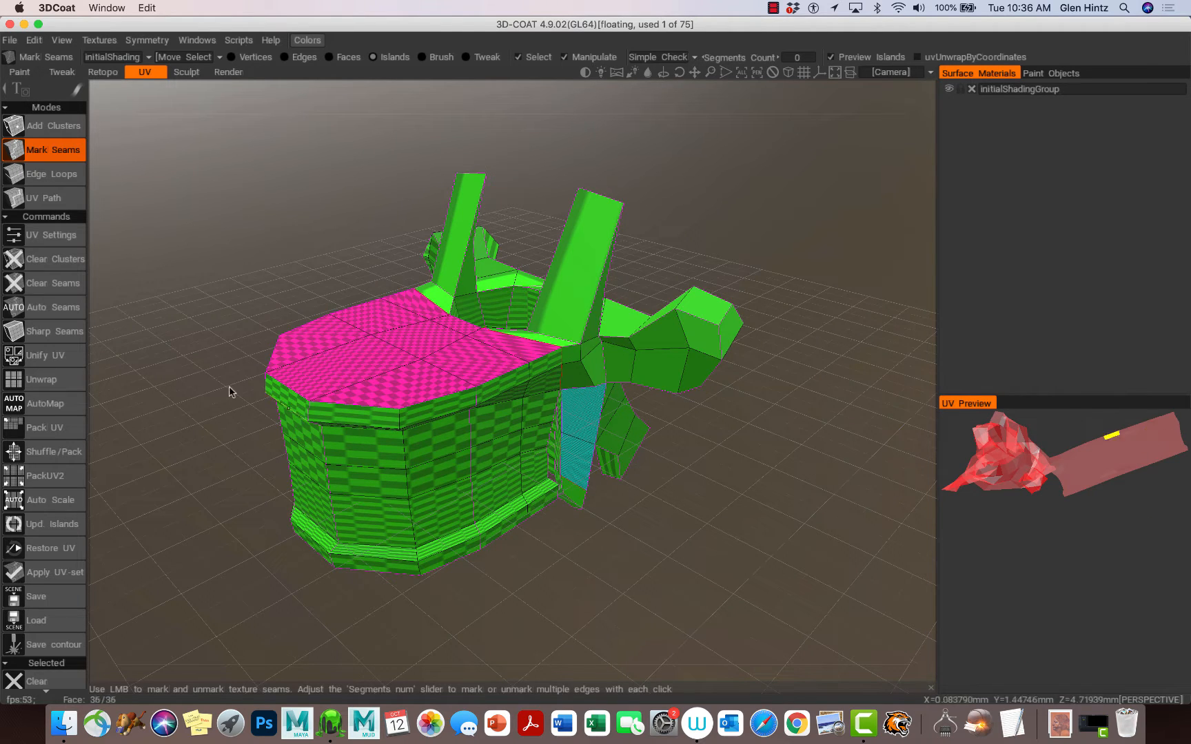
# Step: Clear all existing seams on the vertebra and switch to Edge Loops seam marking
pyautogui.click(54, 286)
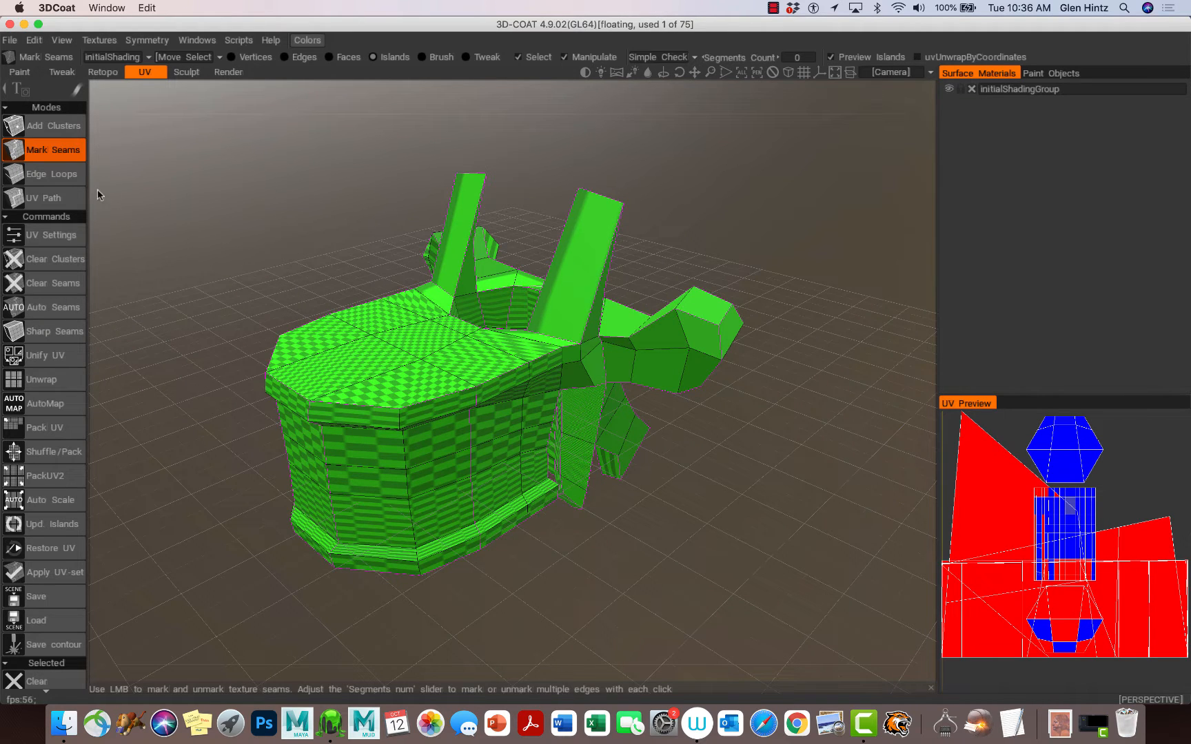
pyautogui.click(62, 175)
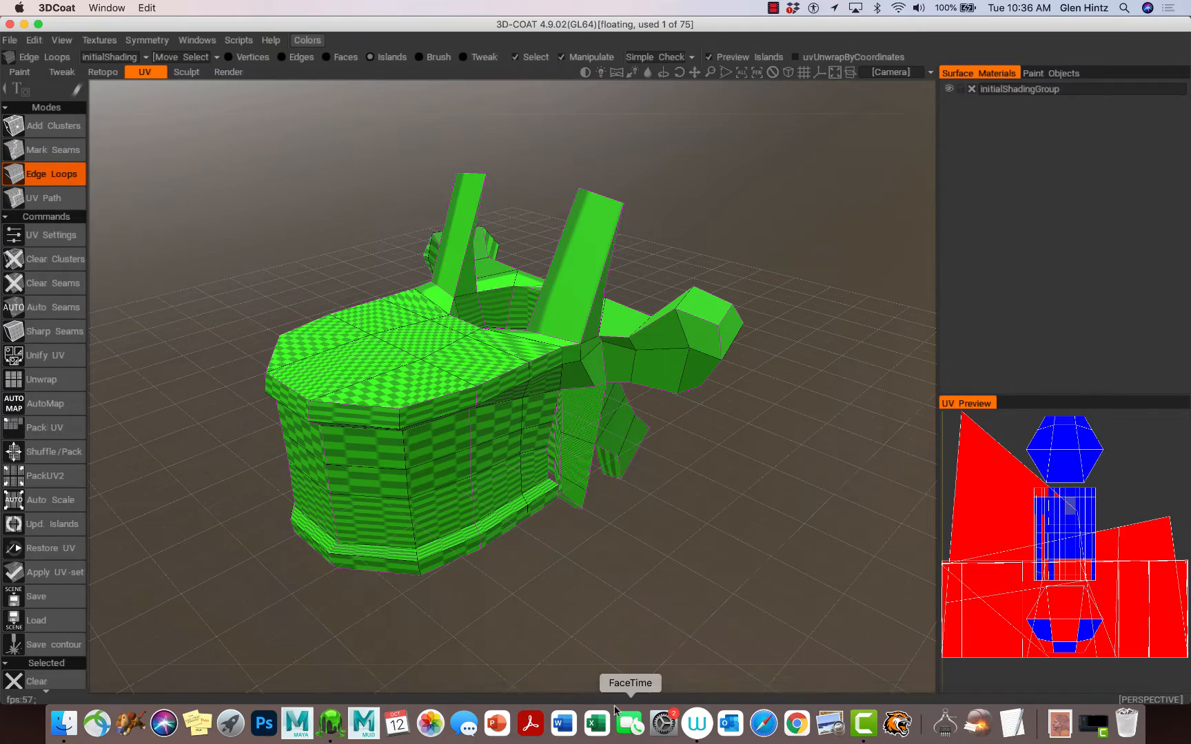
# Step: Orbit around the vertebra to examine its edge loops from several angles
pyautogui.moveTo(596, 620); pyautogui.dragTo(293, 434)
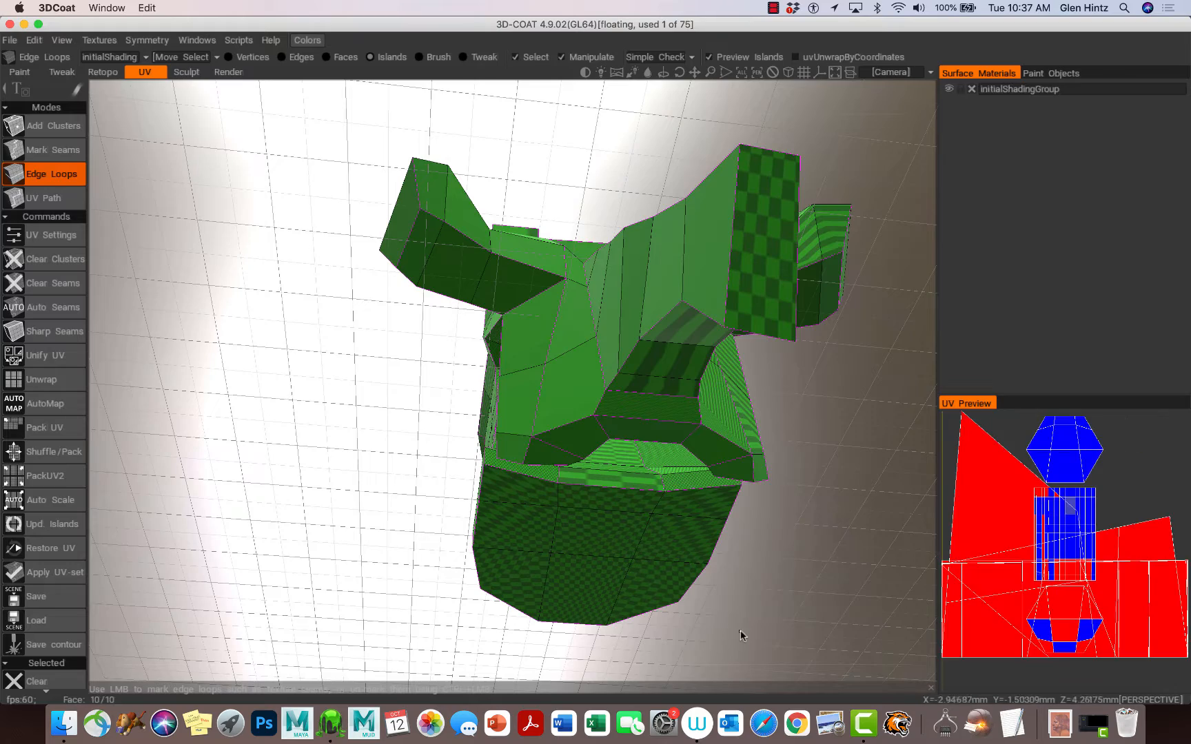
pyautogui.moveTo(653, 647); pyautogui.dragTo(481, 500)
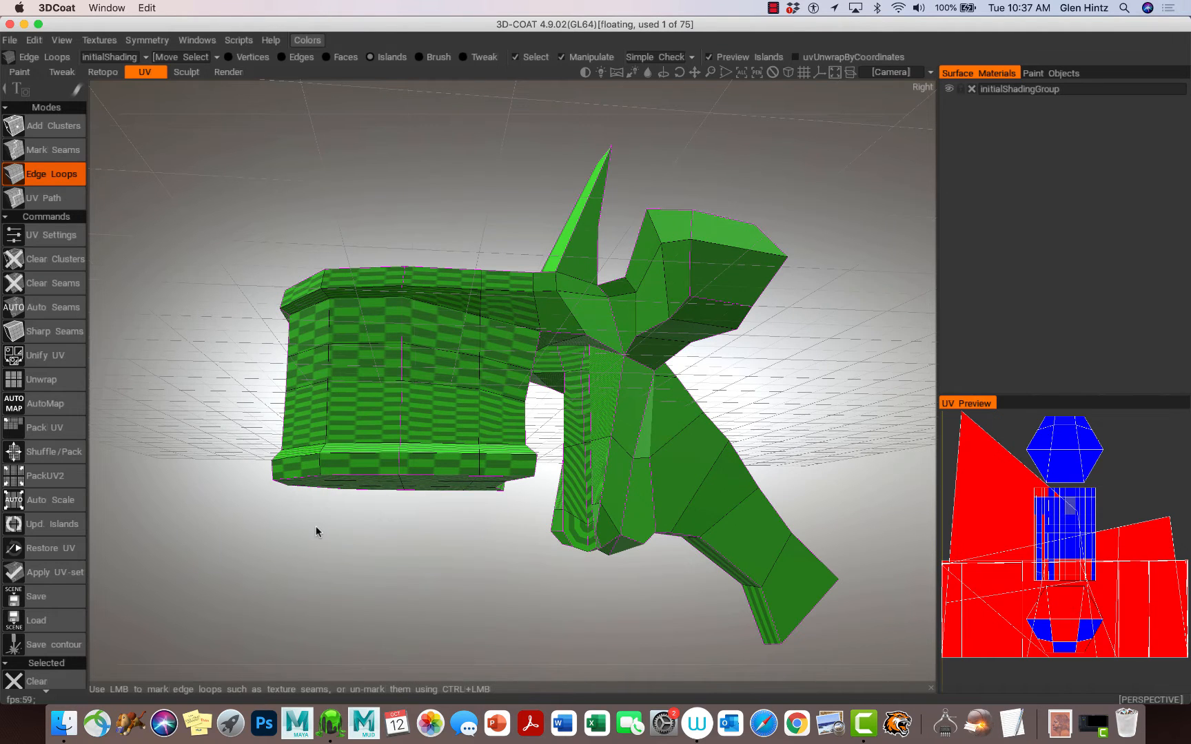
pyautogui.moveTo(315, 526); pyautogui.dragTo(379, 543)
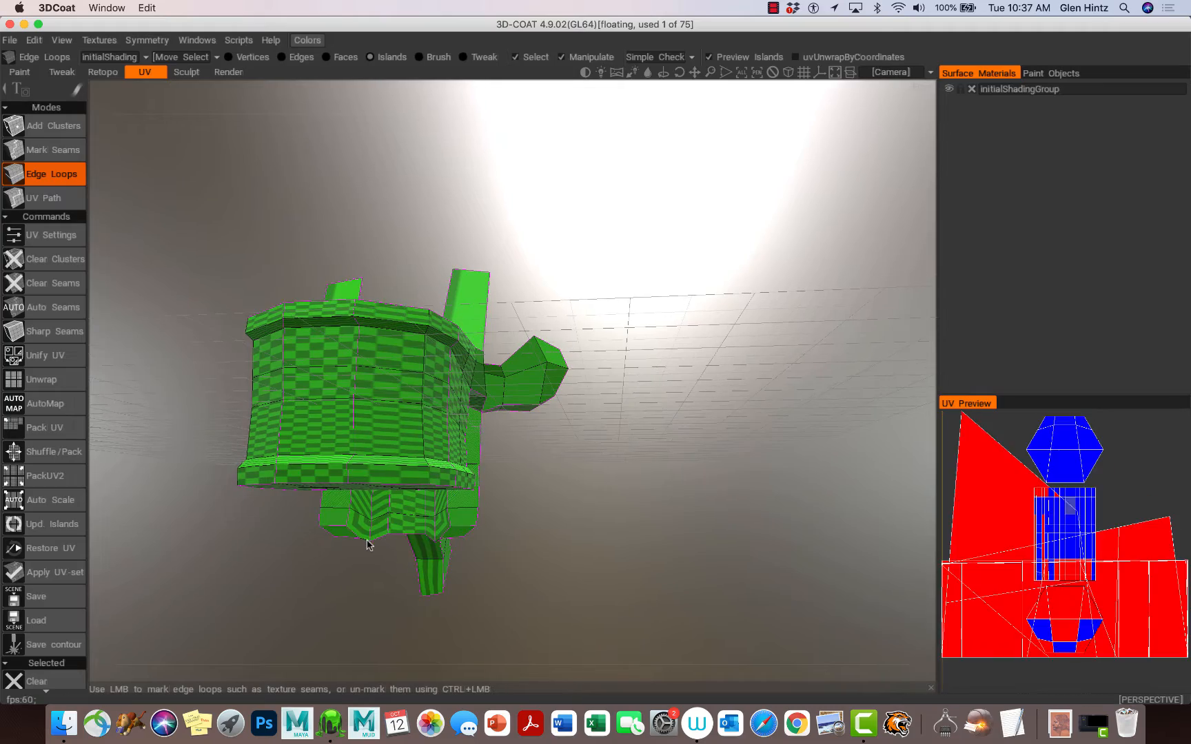
pyautogui.moveTo(369, 540); pyautogui.dragTo(493, 530, button='right')
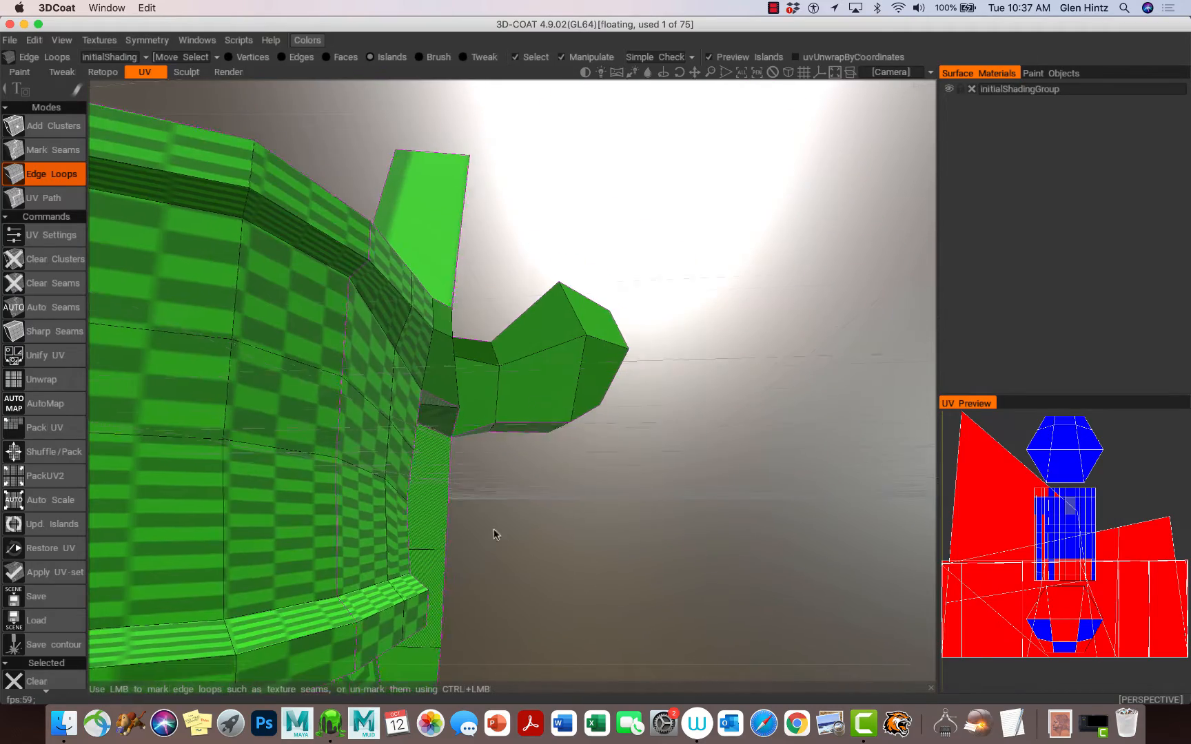
pyautogui.moveTo(493, 534); pyautogui.dragTo(628, 433)
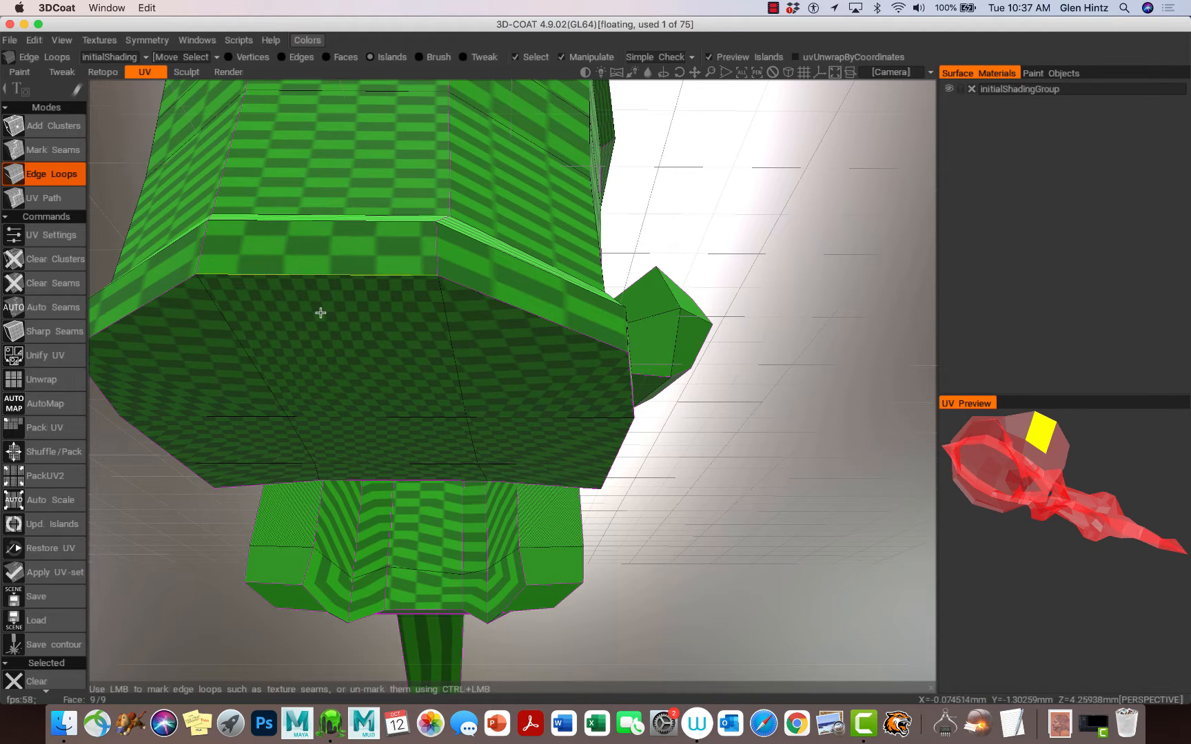
pyautogui.keyDown('alt'); pyautogui.moveTo(320, 313); pyautogui.dragTo(603, 364); pyautogui.keyUp('alt')
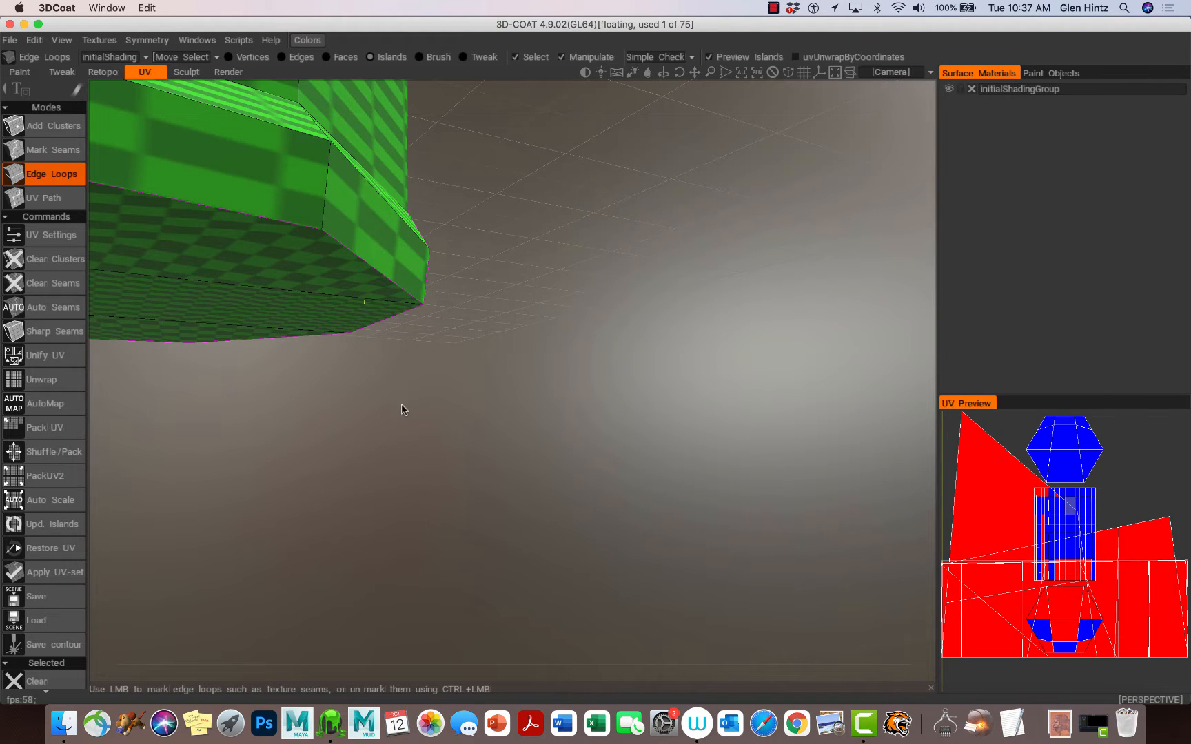
pyautogui.keyDown('alt'); pyautogui.moveTo(401, 404); pyautogui.dragTo(695, 487); pyautogui.keyUp('alt')
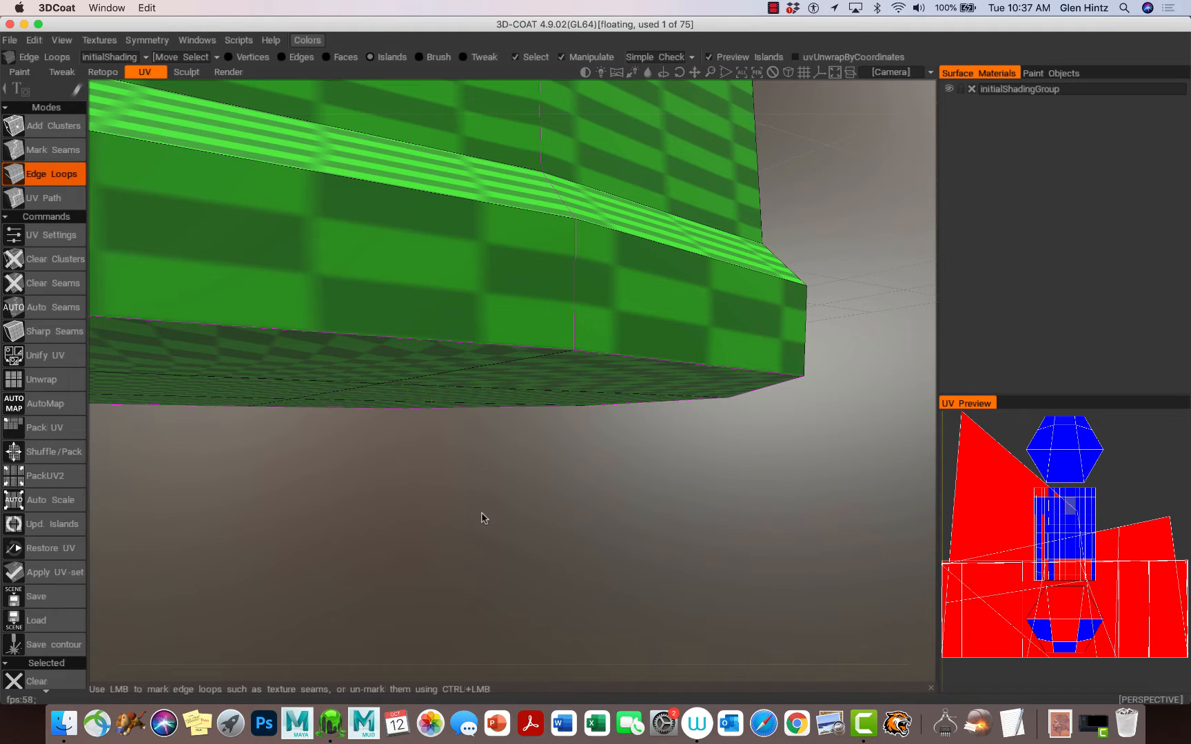
pyautogui.keyDown('alt'); pyautogui.moveTo(482, 514); pyautogui.dragTo(373, 471, button='right'); pyautogui.keyUp('alt')
pyautogui.keyDown('alt'); pyautogui.moveTo(373, 472); pyautogui.dragTo(450, 460); pyautogui.keyUp('alt')
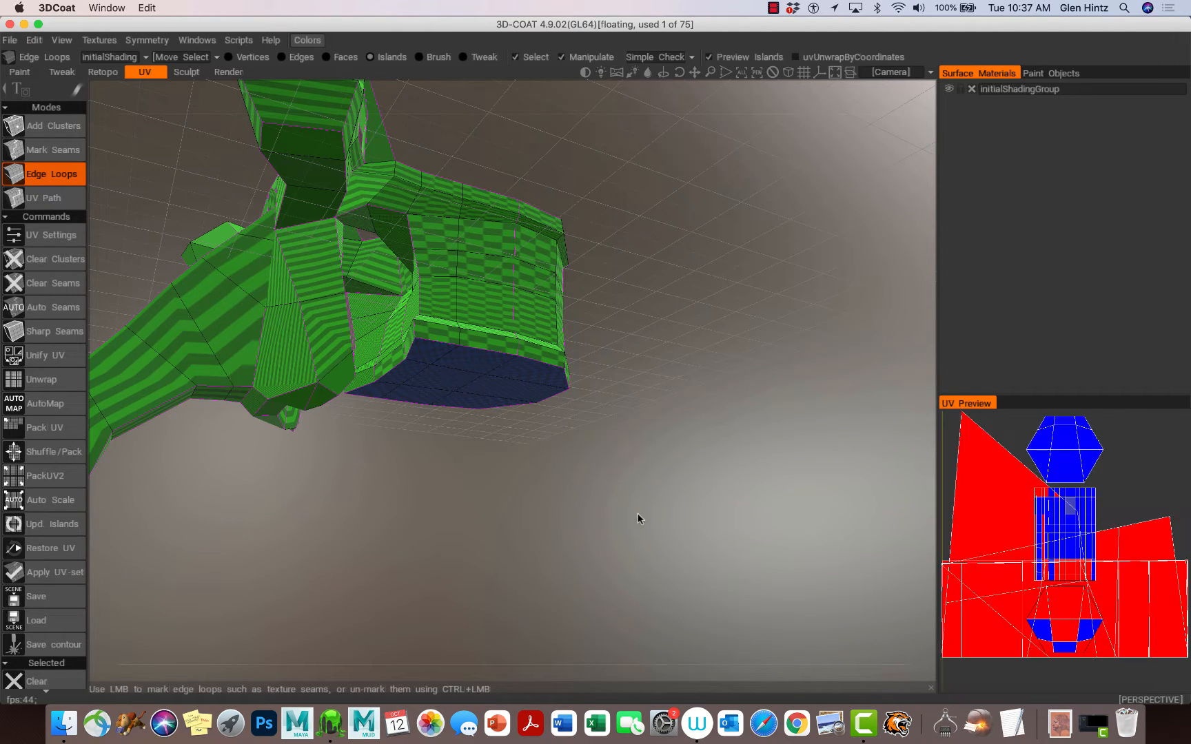
pyautogui.moveTo(652, 517); pyautogui.dragTo(550, 311)
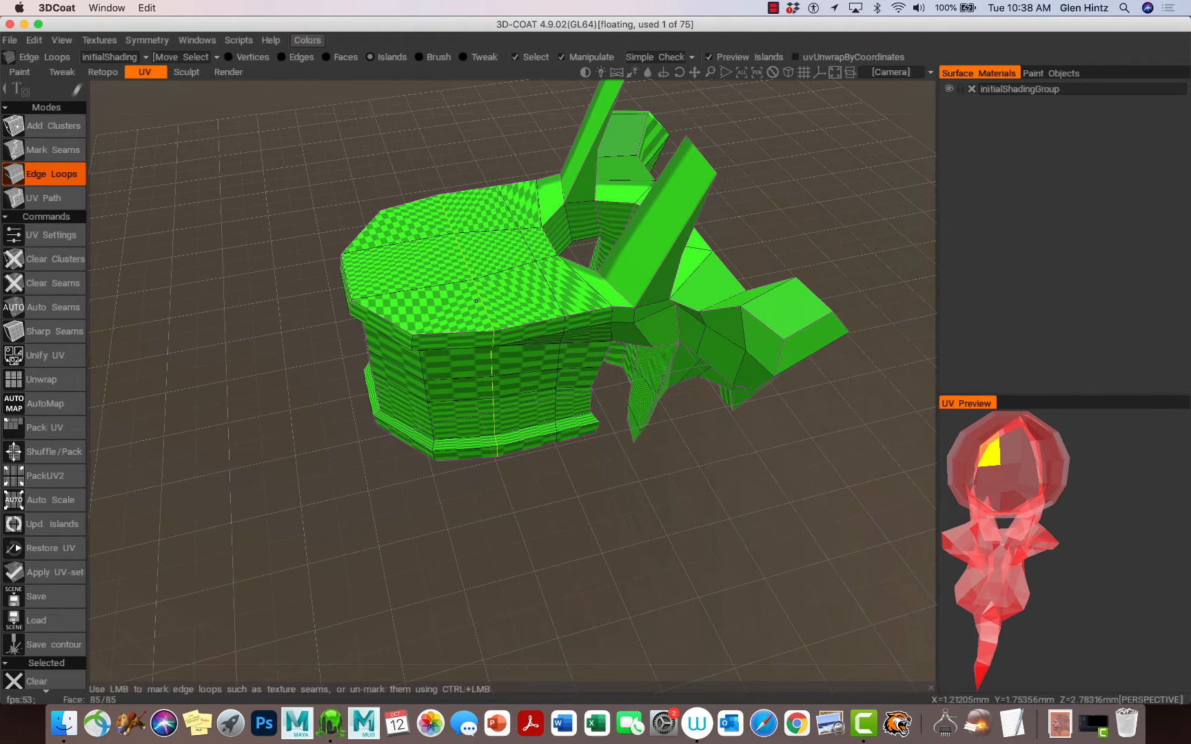
# Step: Mark edge loops around the top rim and down the side of the vertebral body as seams
pyautogui.scroll(5, 475, 298)
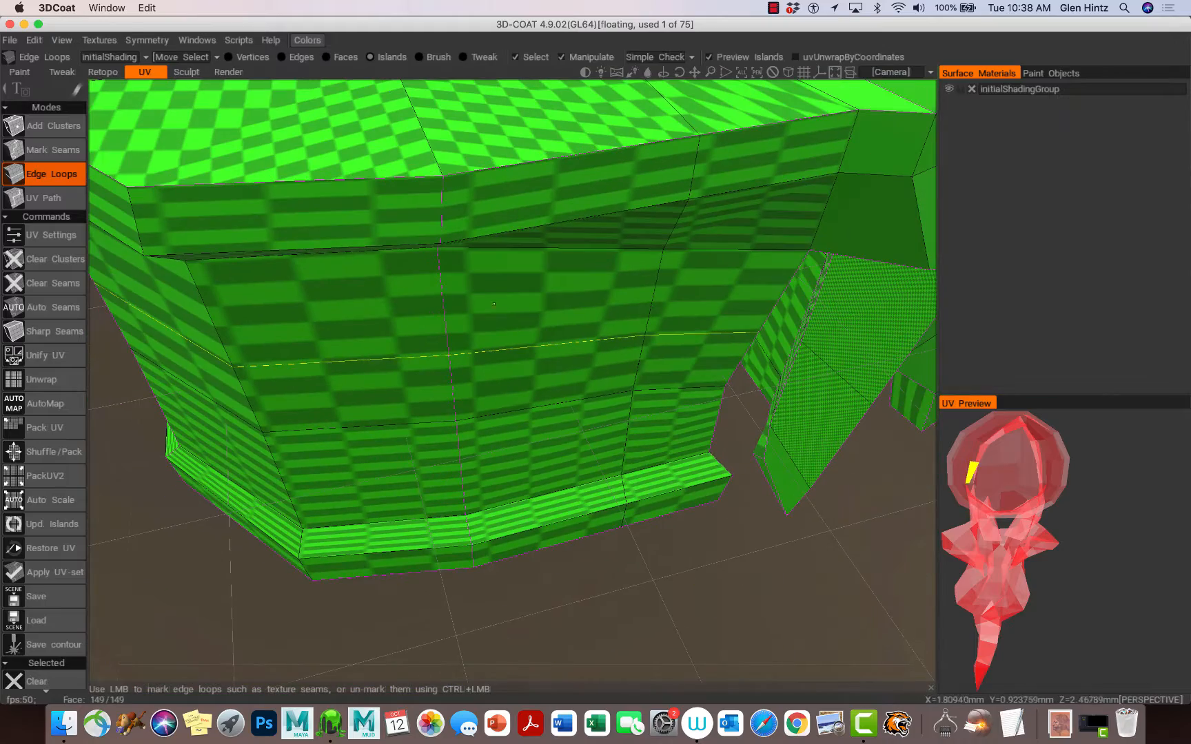
pyautogui.scroll(-6, 452, 295)
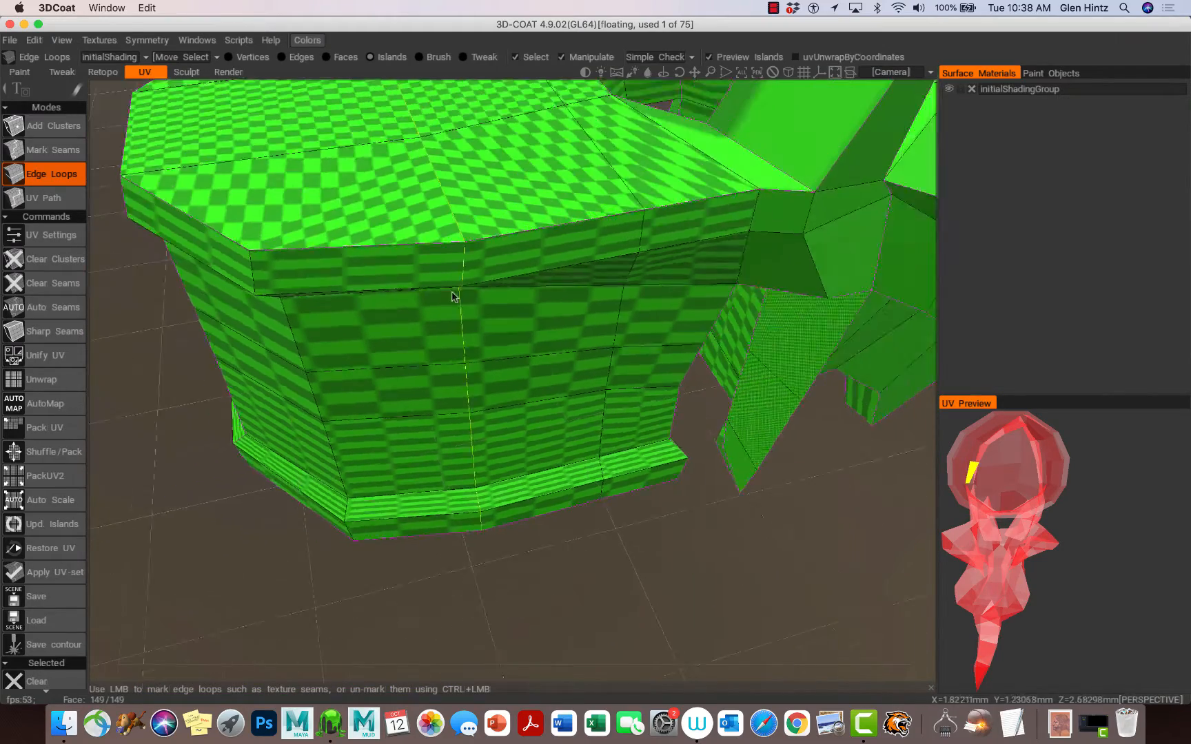
pyautogui.scroll(3, 452, 294)
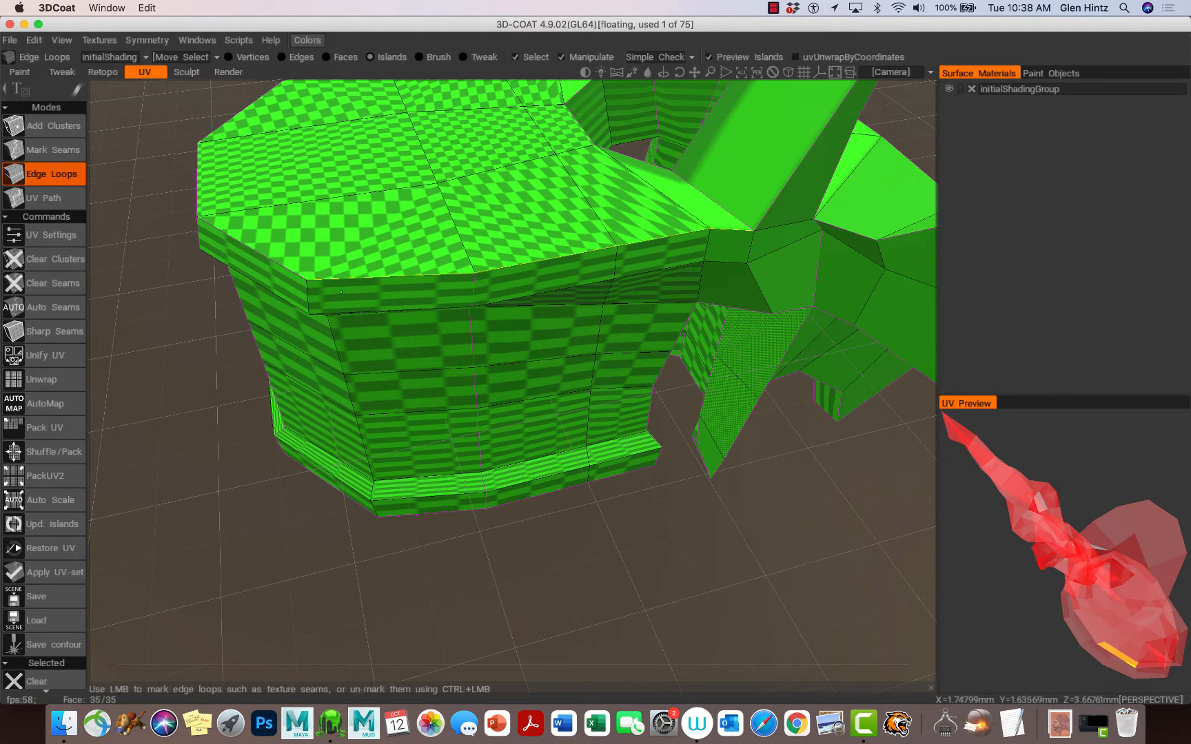
pyautogui.keyDown('alt'); pyautogui.moveTo(272, 308); pyautogui.dragTo(480, 325); pyautogui.keyUp('alt')
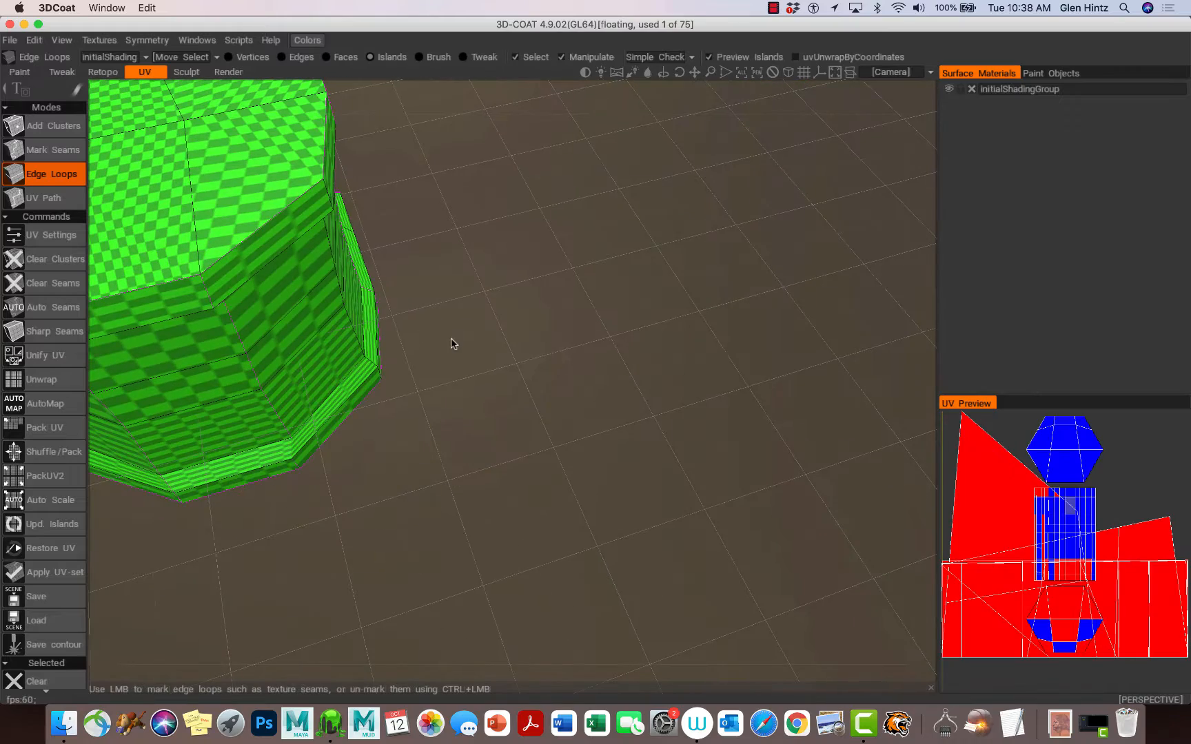
pyautogui.keyDown('alt'); pyautogui.moveTo(531, 359); pyautogui.dragTo(878, 457); pyautogui.keyUp('alt')
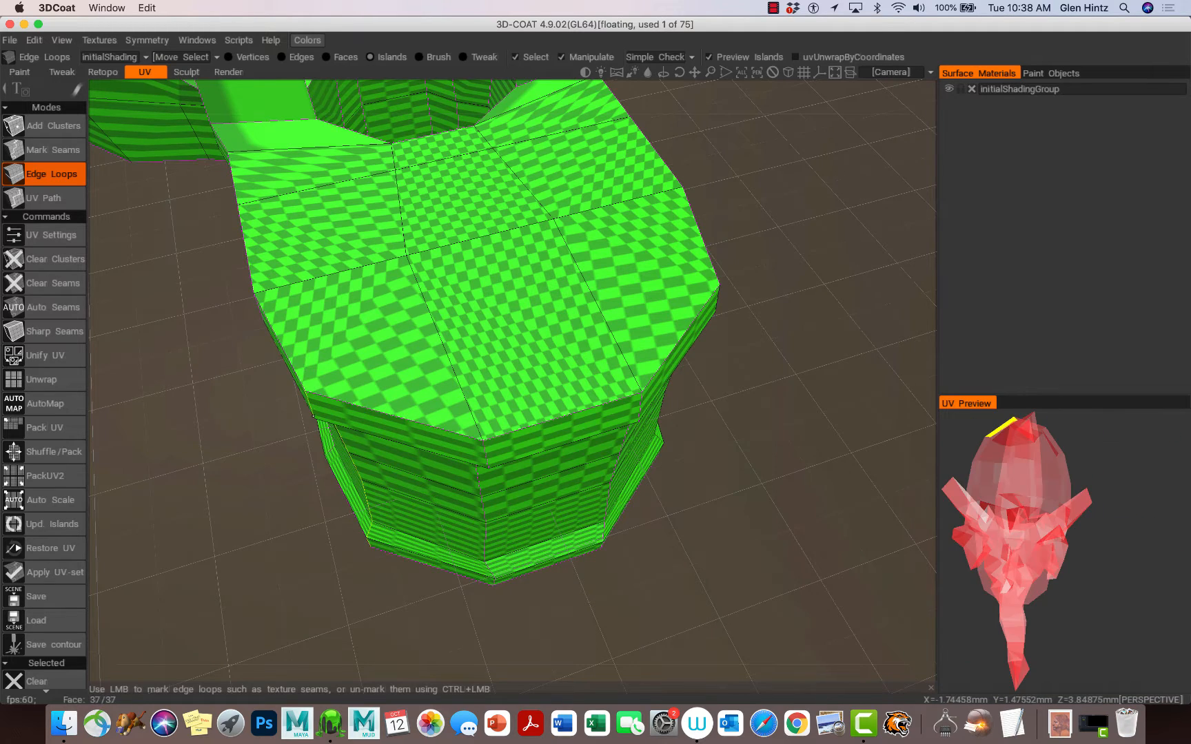
pyautogui.keyDown('alt'); pyautogui.moveTo(313, 416); pyautogui.dragTo(486, 397); pyautogui.keyUp('alt')
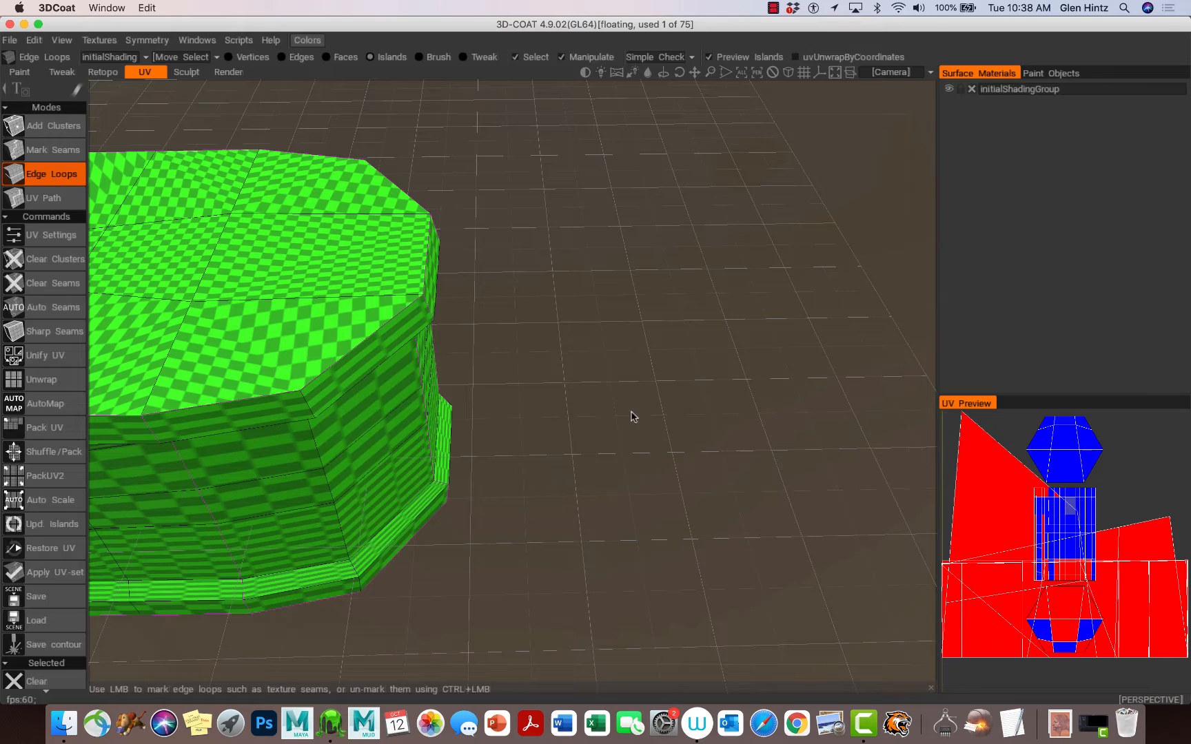
pyautogui.keyDown('alt'); pyautogui.moveTo(594, 415); pyautogui.dragTo(968, 417, button='middle'); pyautogui.keyUp('alt')
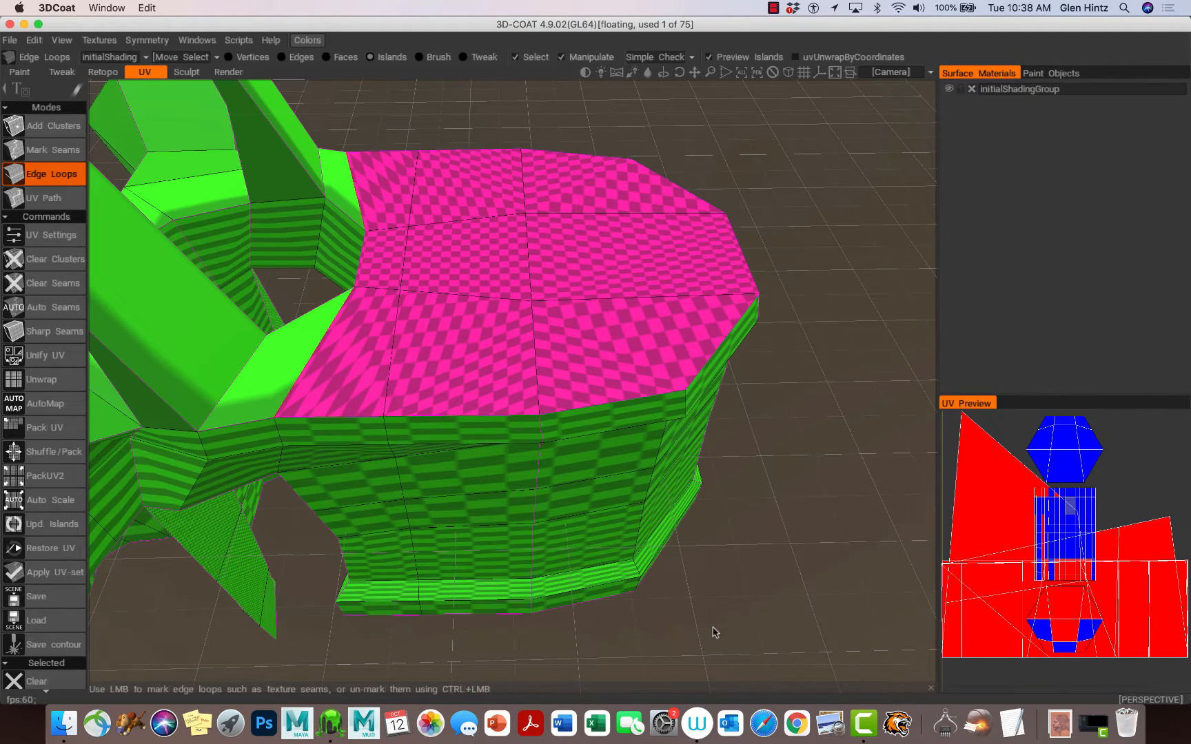
pyautogui.moveTo(718, 644); pyautogui.dragTo(782, 569)
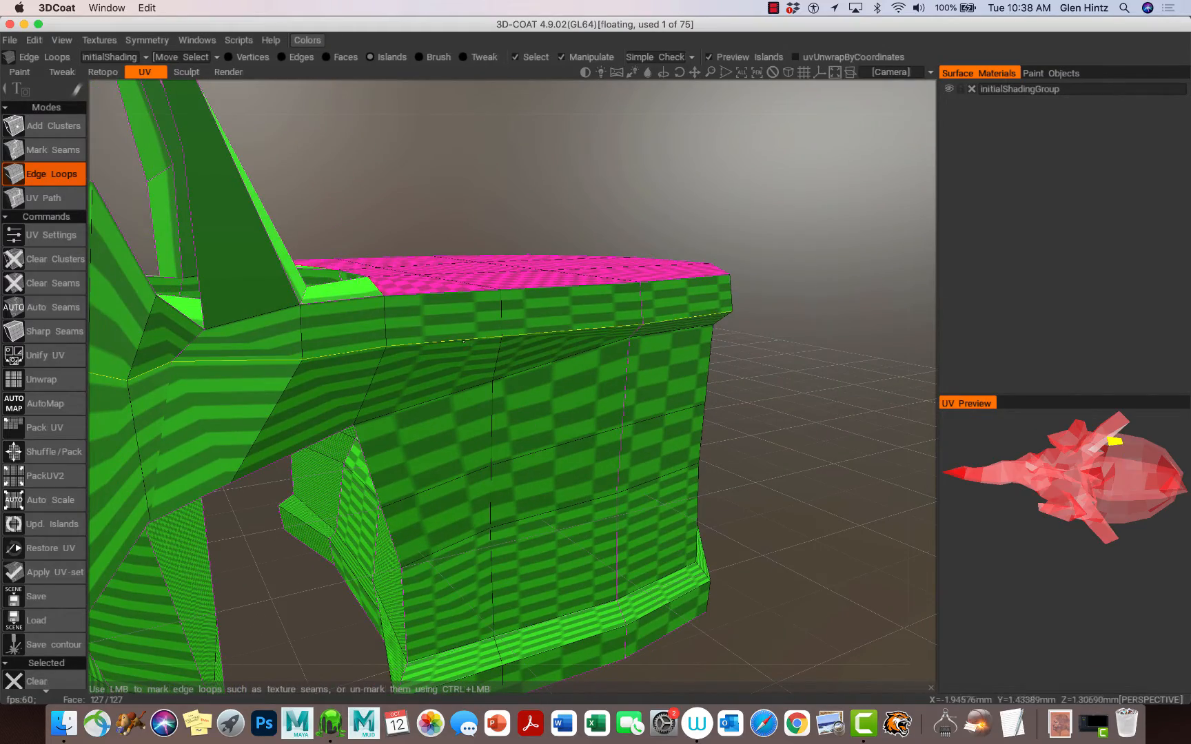
pyautogui.click(388, 324)
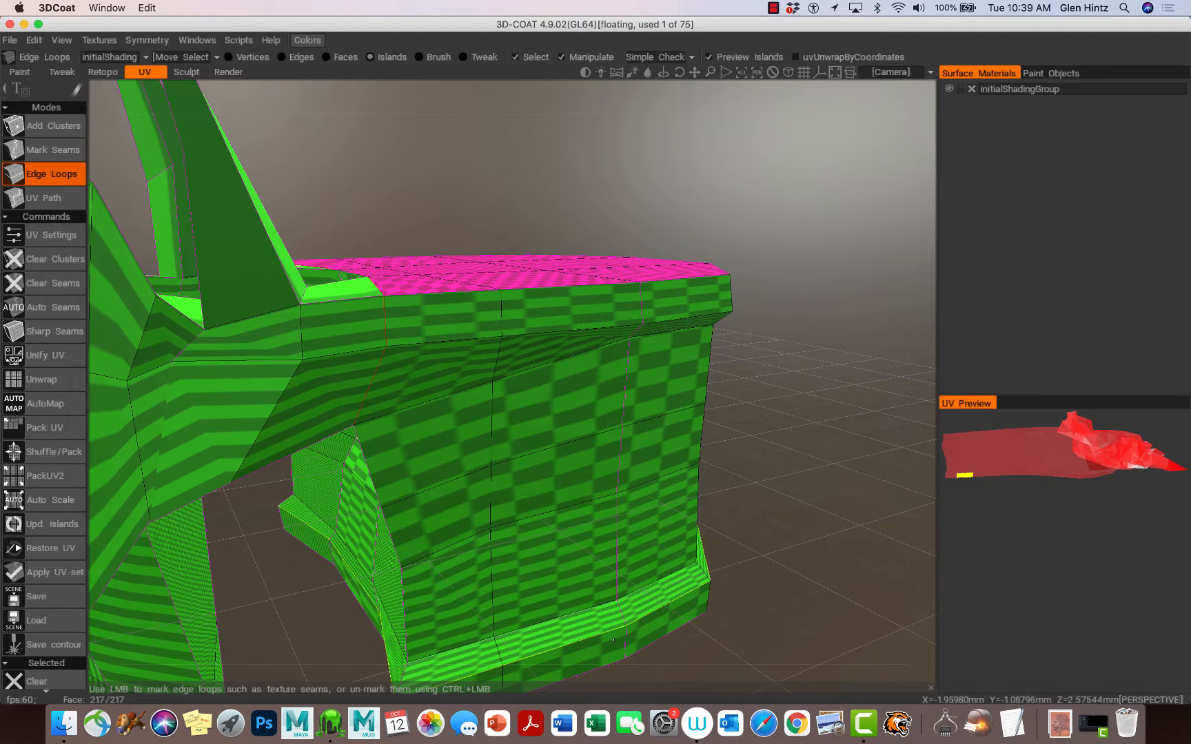
# Step: Mark the edge loop where the vertebral body meets the posterior arch, separating the arch into its own island
pyautogui.keyDown('alt'); pyautogui.moveTo(628, 649); pyautogui.dragTo(690, 480, button='middle'); pyautogui.keyUp('alt')
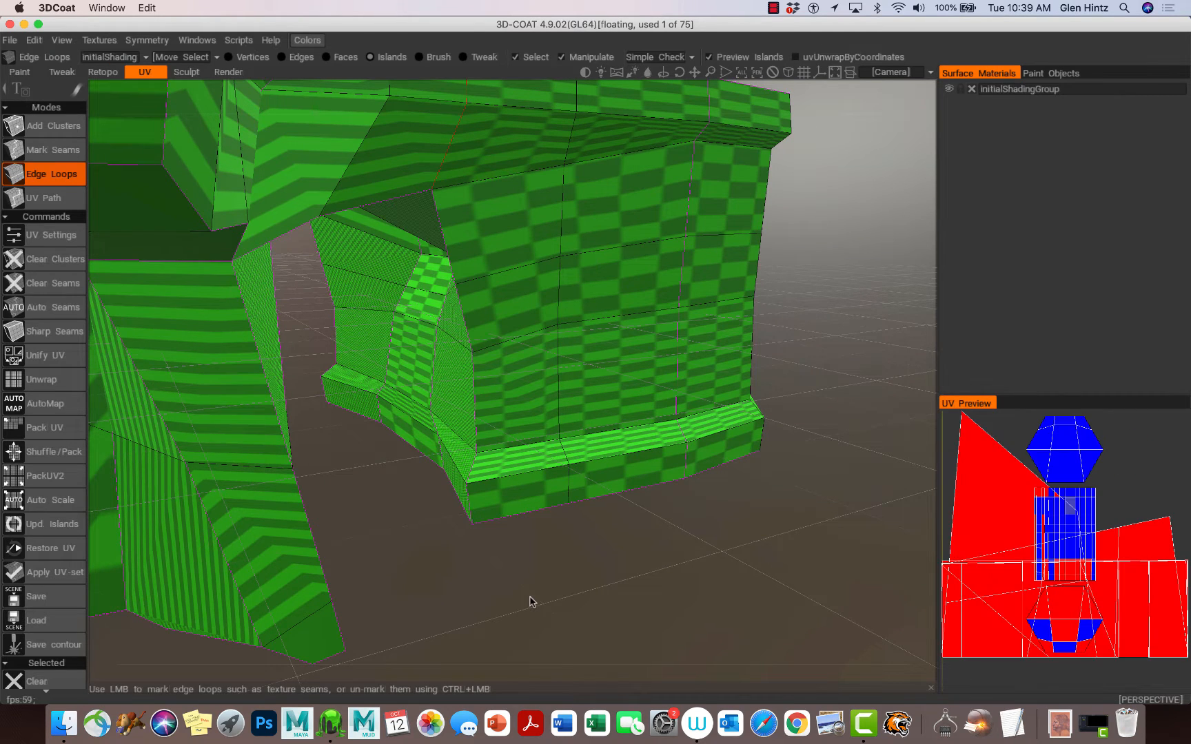
pyautogui.keyDown('alt'); pyautogui.moveTo(496, 592); pyautogui.dragTo(860, 595); pyautogui.keyUp('alt')
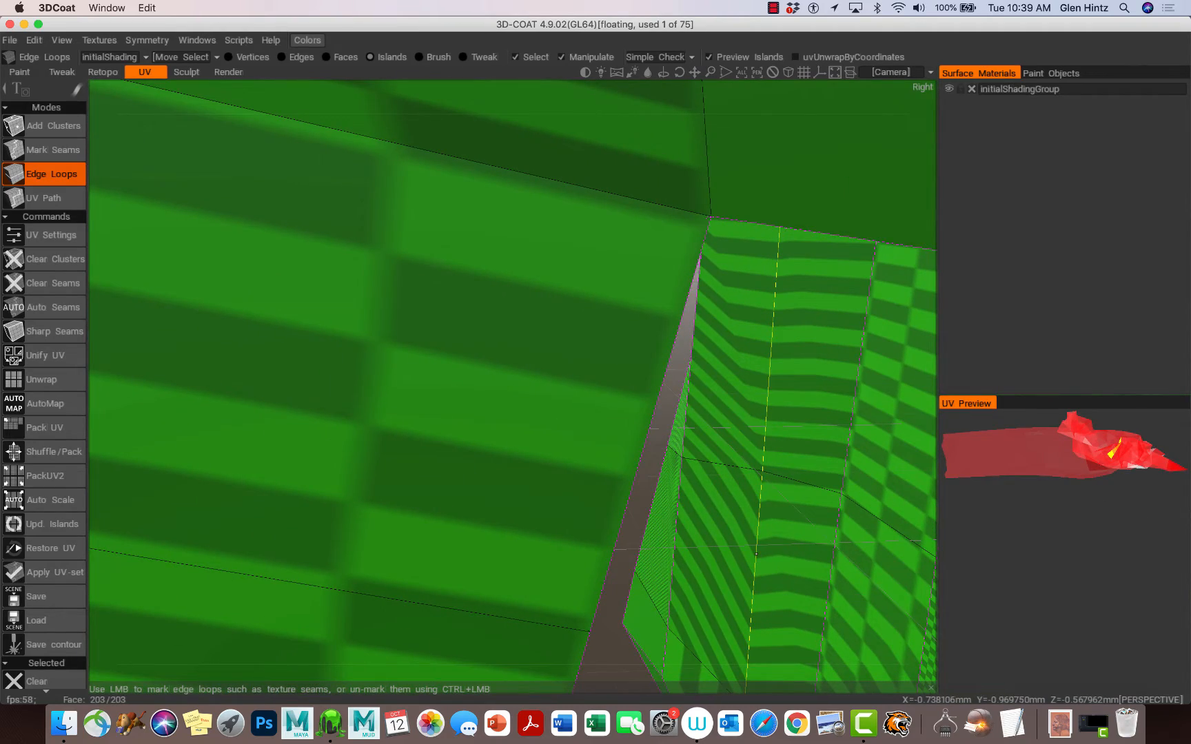
pyautogui.keyDown('alt'); pyautogui.moveTo(756, 557); pyautogui.dragTo(655, 527, button='right'); pyautogui.keyUp('alt')
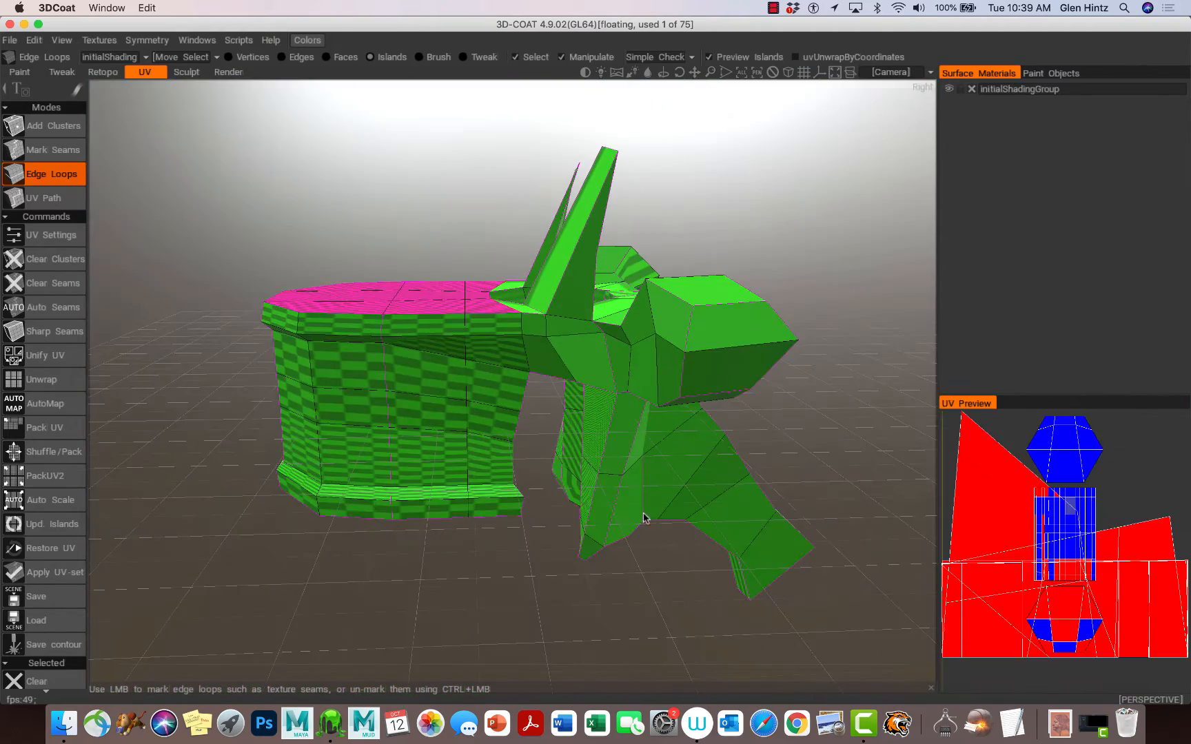
pyautogui.keyDown('alt'); pyautogui.moveTo(644, 519); pyautogui.dragTo(639, 546); pyautogui.keyUp('alt')
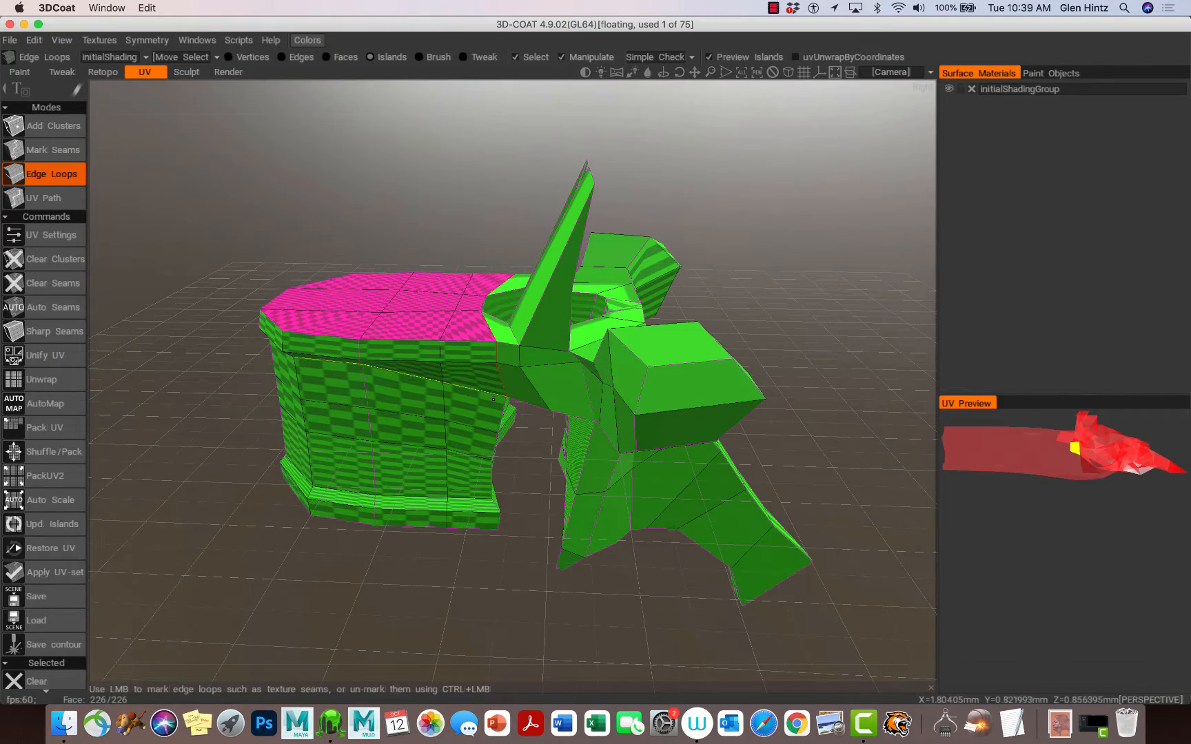
pyautogui.click(489, 410)
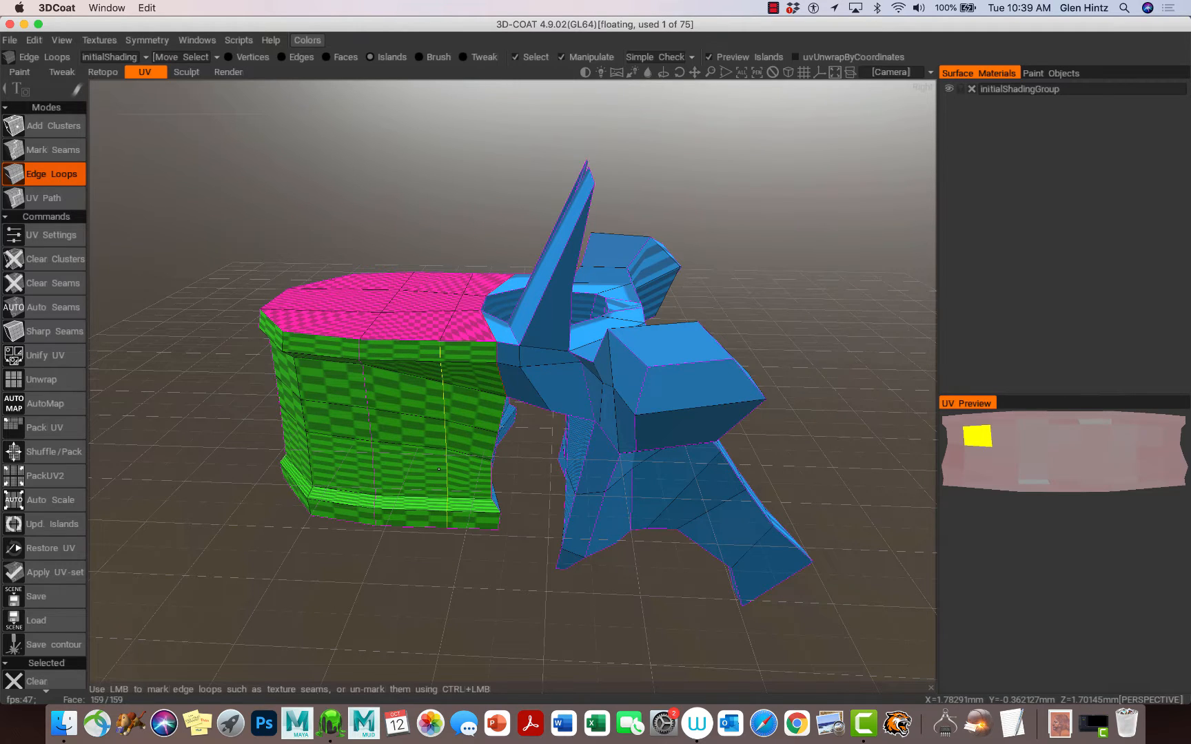
# Step: Orbit beneath the posterior arch to examine its edge loops
pyautogui.keyDown('alt'); pyautogui.moveTo(441, 473); pyautogui.dragTo(229, 395); pyautogui.keyUp('alt')
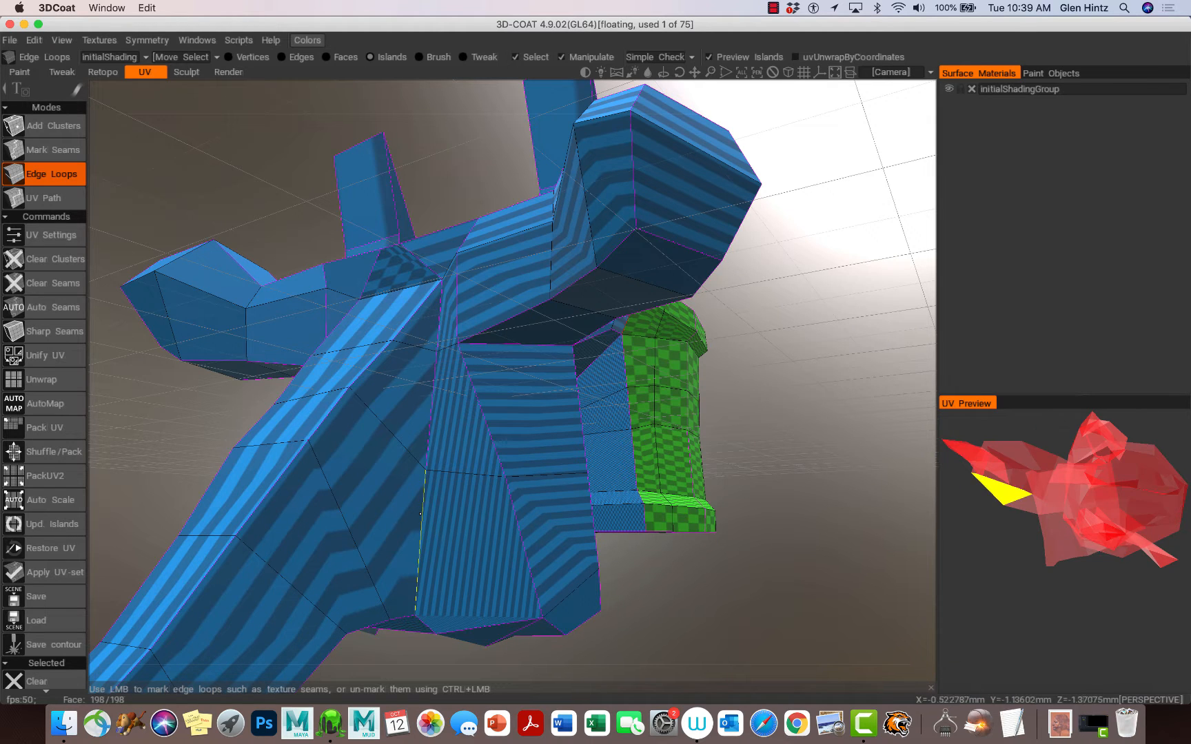
pyautogui.keyDown('alt'); pyautogui.moveTo(476, 557); pyautogui.dragTo(556, 410); pyautogui.keyUp('alt')
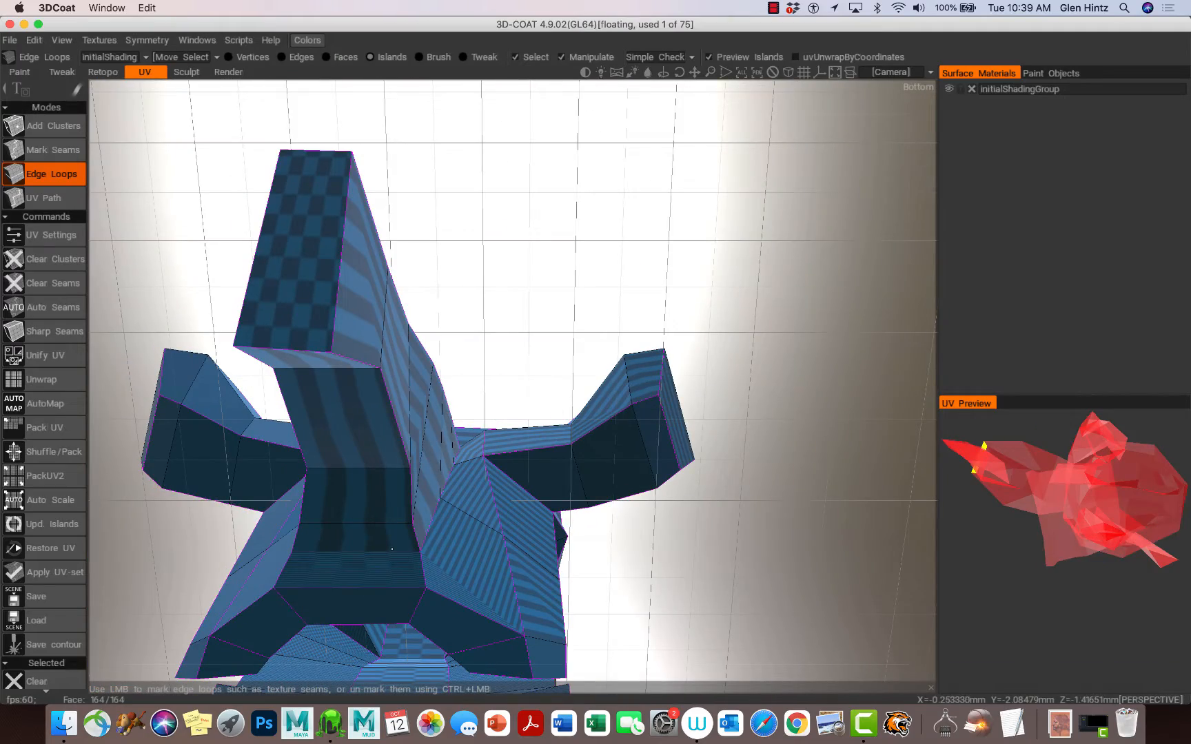
pyautogui.keyDown('alt'); pyautogui.moveTo(392, 549); pyautogui.dragTo(353, 487); pyautogui.keyUp('alt')
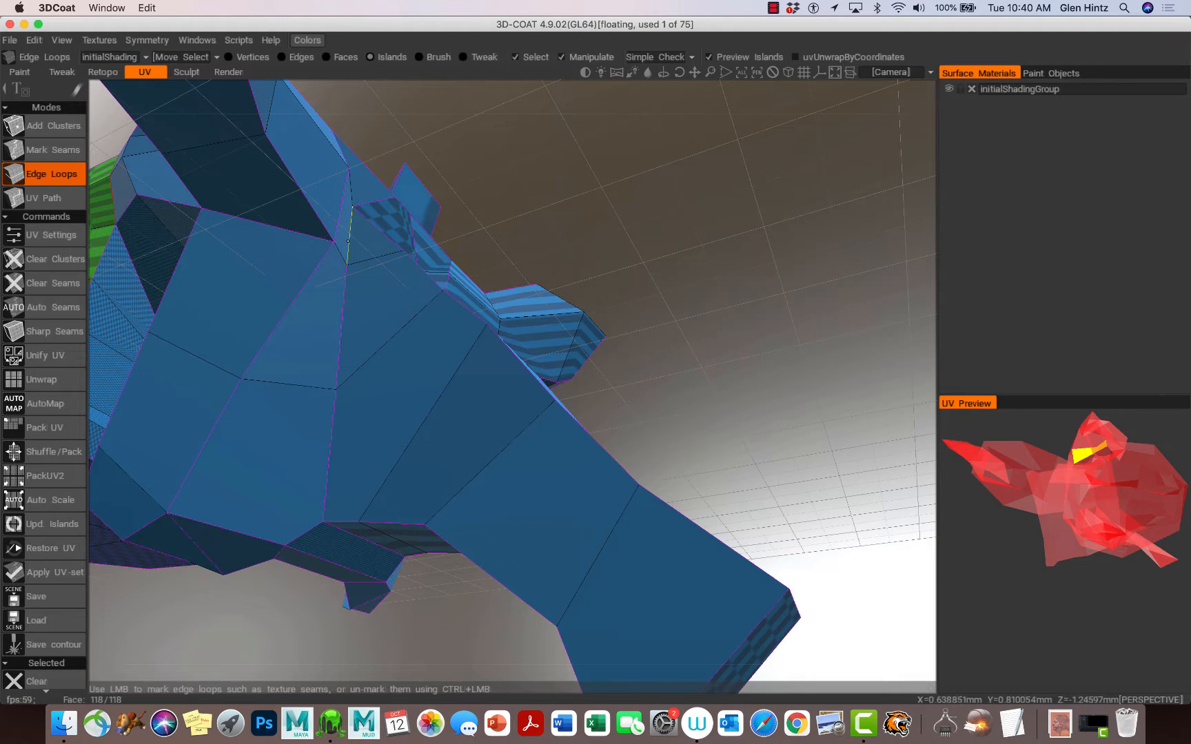
pyautogui.keyDown('alt'); pyautogui.moveTo(399, 314); pyautogui.dragTo(327, 431); pyautogui.keyUp('alt')
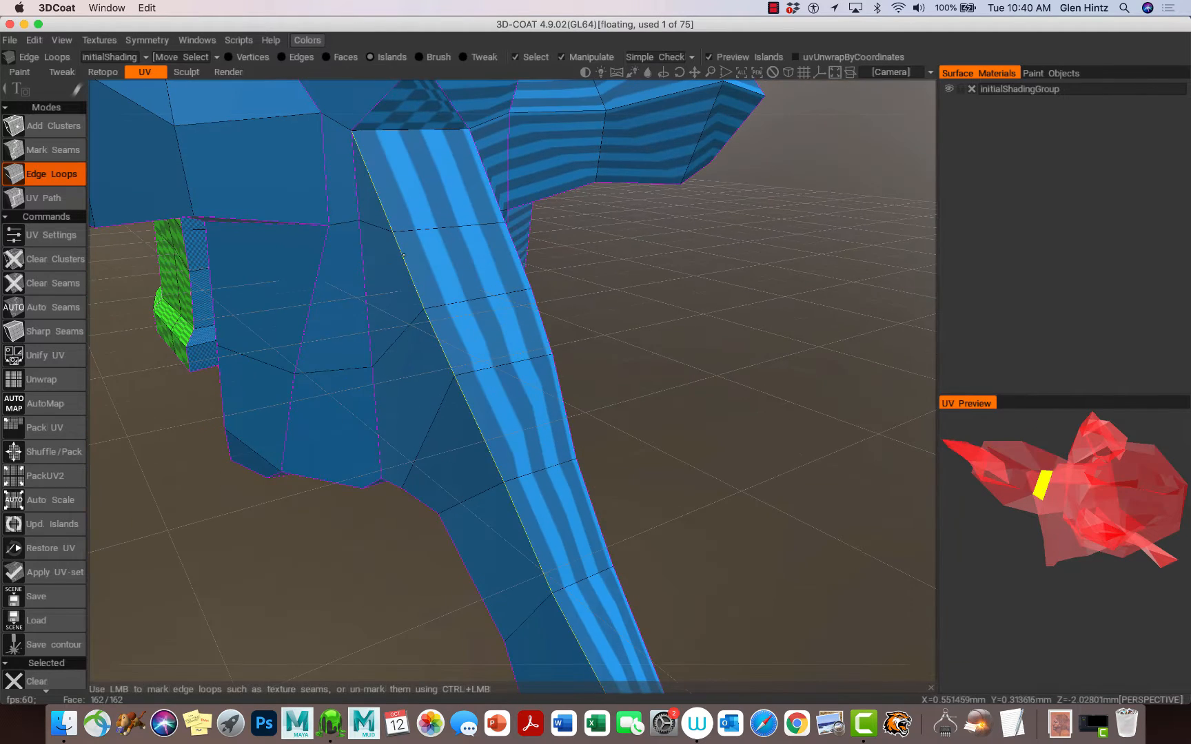
# Step: Mark edge loops around the base of the spinous process to split it into its own UV island
pyautogui.click(415, 127)
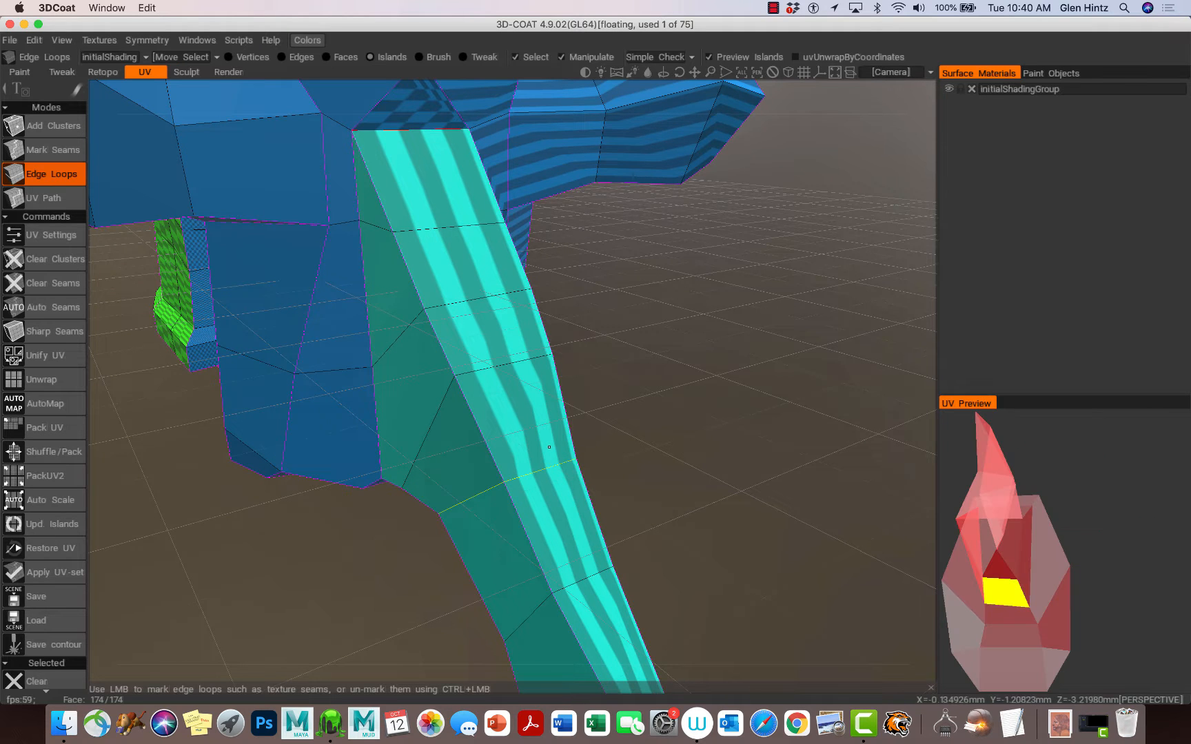
pyautogui.keyDown('alt'); pyautogui.moveTo(550, 451); pyautogui.dragTo(459, 398, button='right'); pyautogui.keyUp('alt')
pyautogui.keyDown('alt'); pyautogui.moveTo(572, 463); pyautogui.dragTo(532, 403); pyautogui.keyUp('alt')
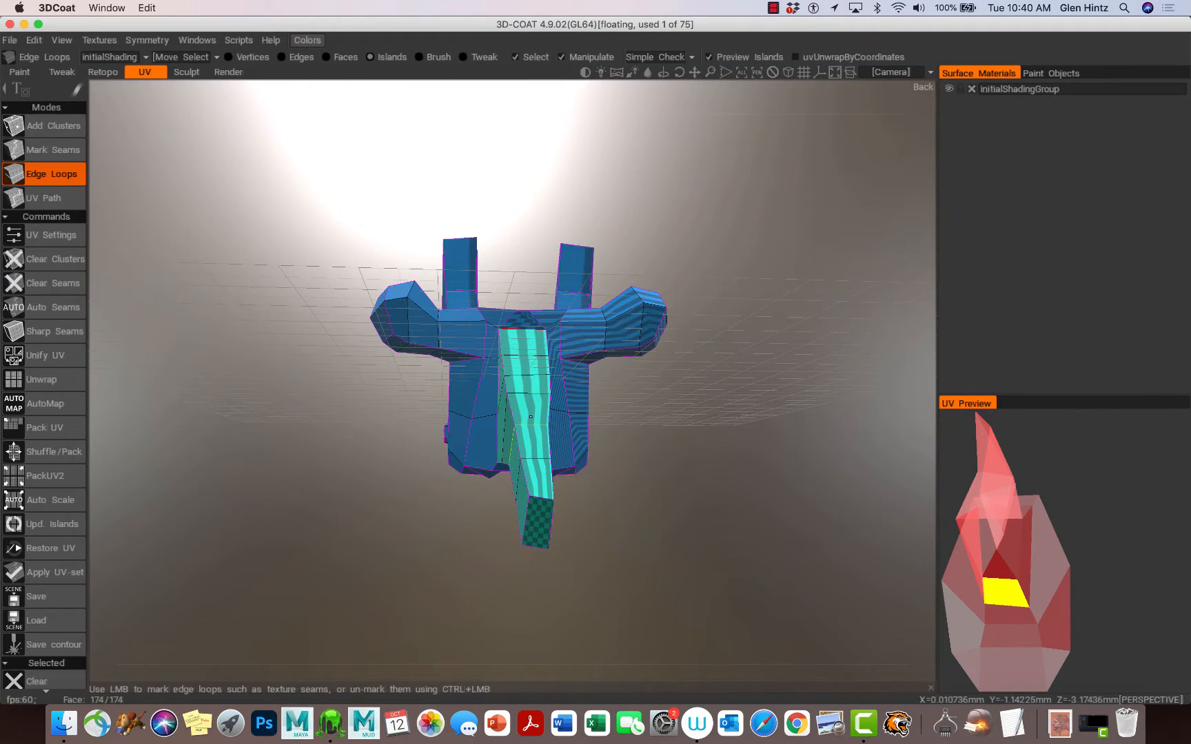
pyautogui.keyDown('alt'); pyautogui.moveTo(532, 419); pyautogui.dragTo(523, 375); pyautogui.keyUp('alt')
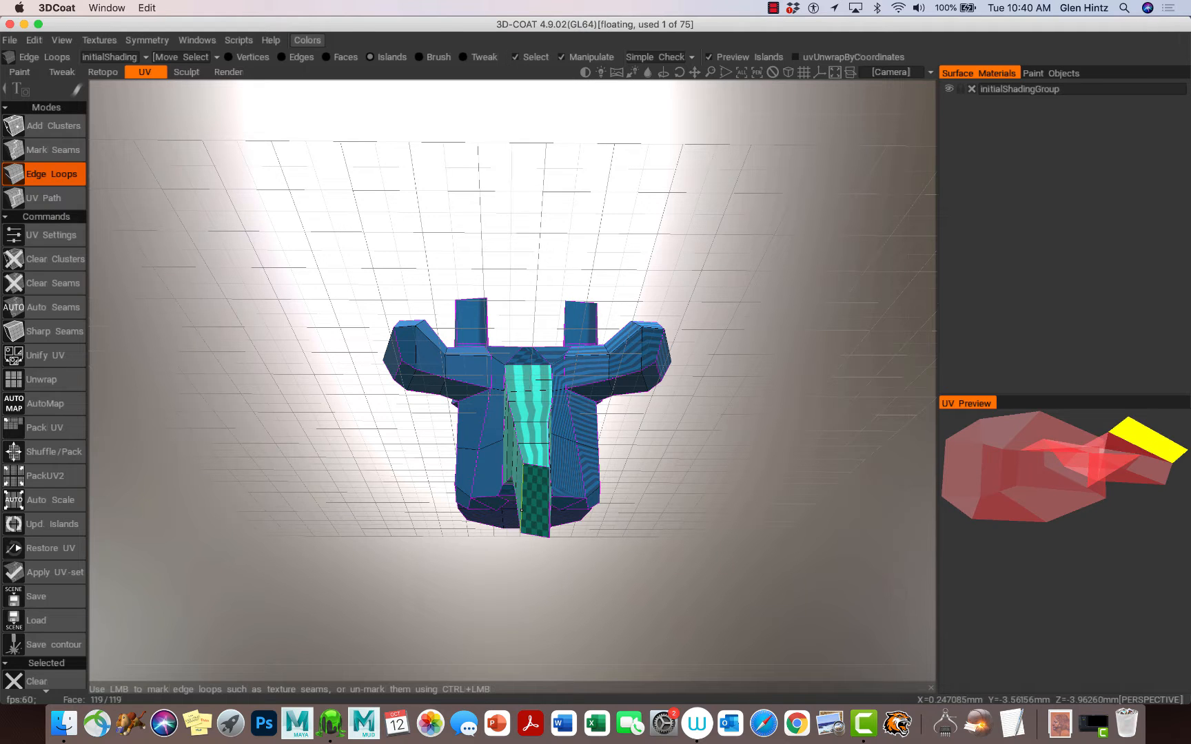
pyautogui.click(521, 510)
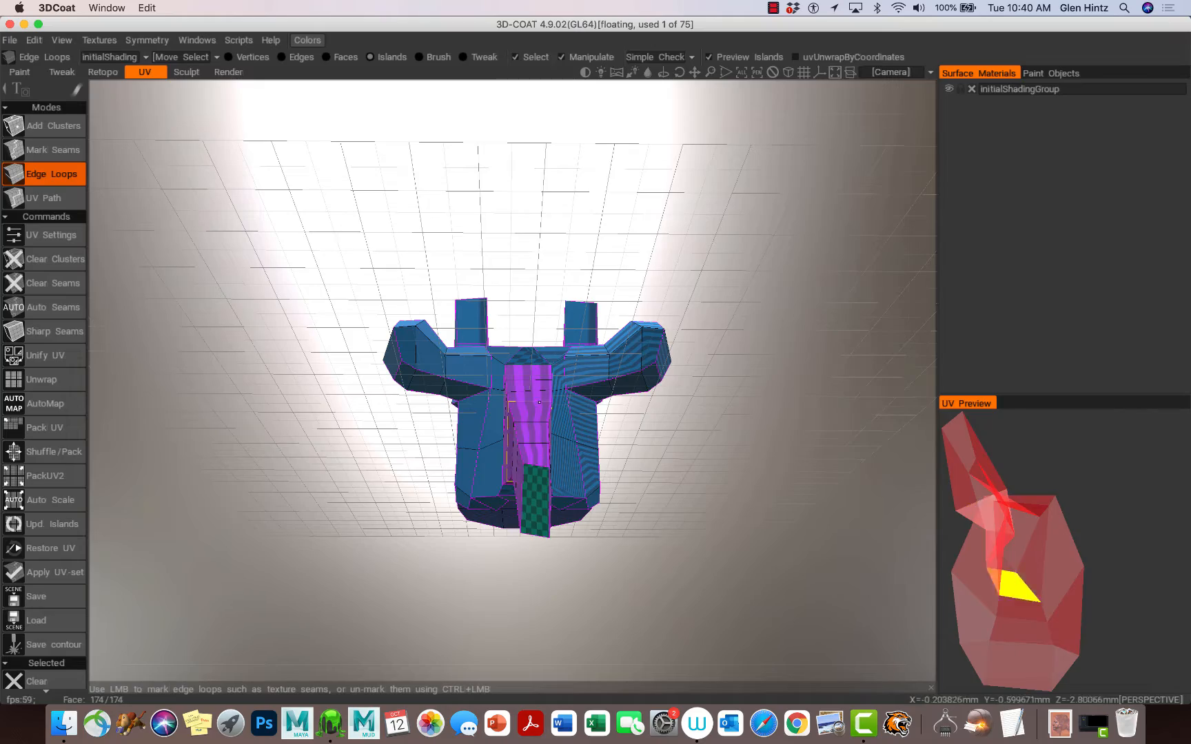
# Step: Orbit beneath and around the posterior arch to examine its edge loops near the transverse process
pyautogui.moveTo(565, 578); pyautogui.dragTo(515, 425)
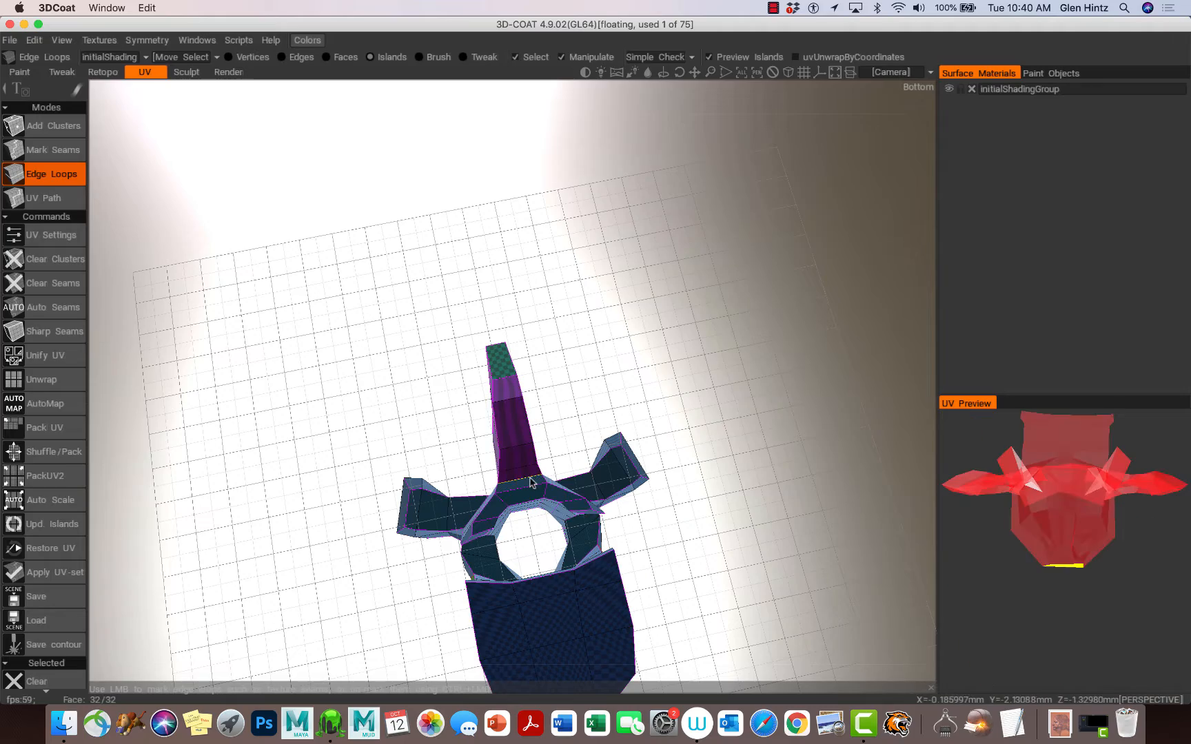
pyautogui.moveTo(532, 481); pyautogui.dragTo(665, 514, button='right')
pyautogui.moveTo(632, 499); pyautogui.dragTo(588, 527)
pyautogui.moveTo(559, 433); pyautogui.dragTo(587, 376)
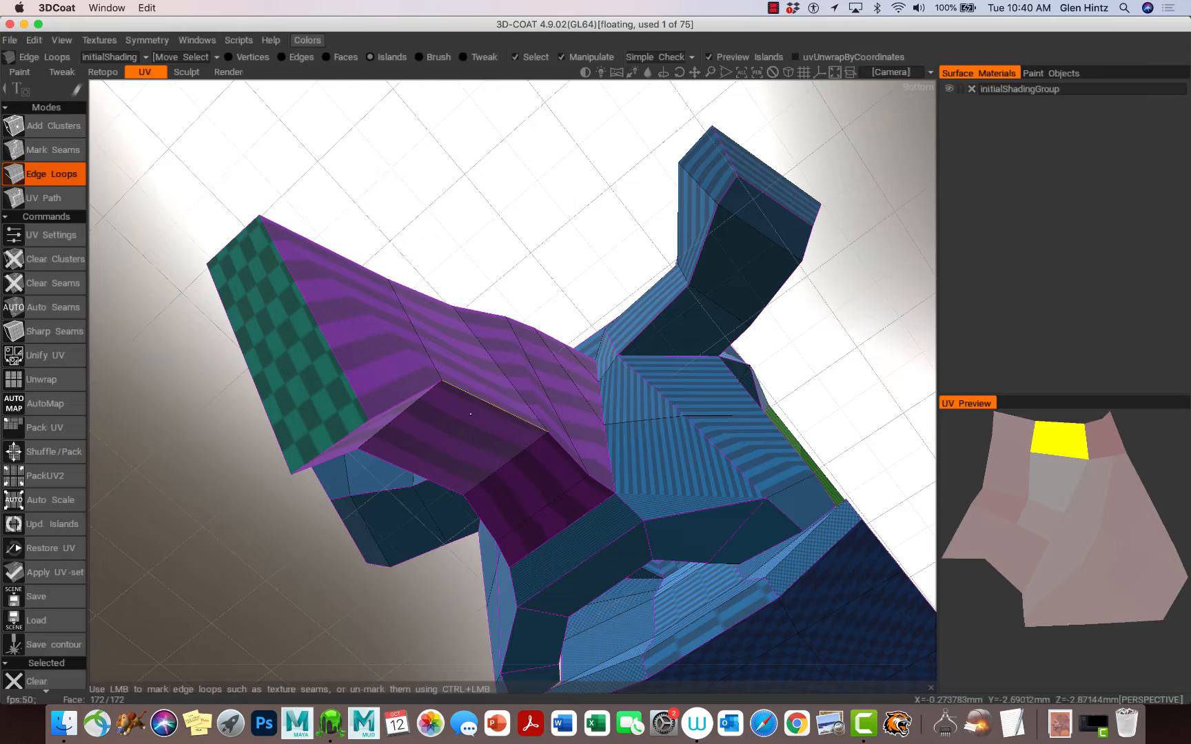
pyautogui.keyDown('alt'); pyautogui.moveTo(597, 538); pyautogui.dragTo(459, 536); pyautogui.keyUp('alt')
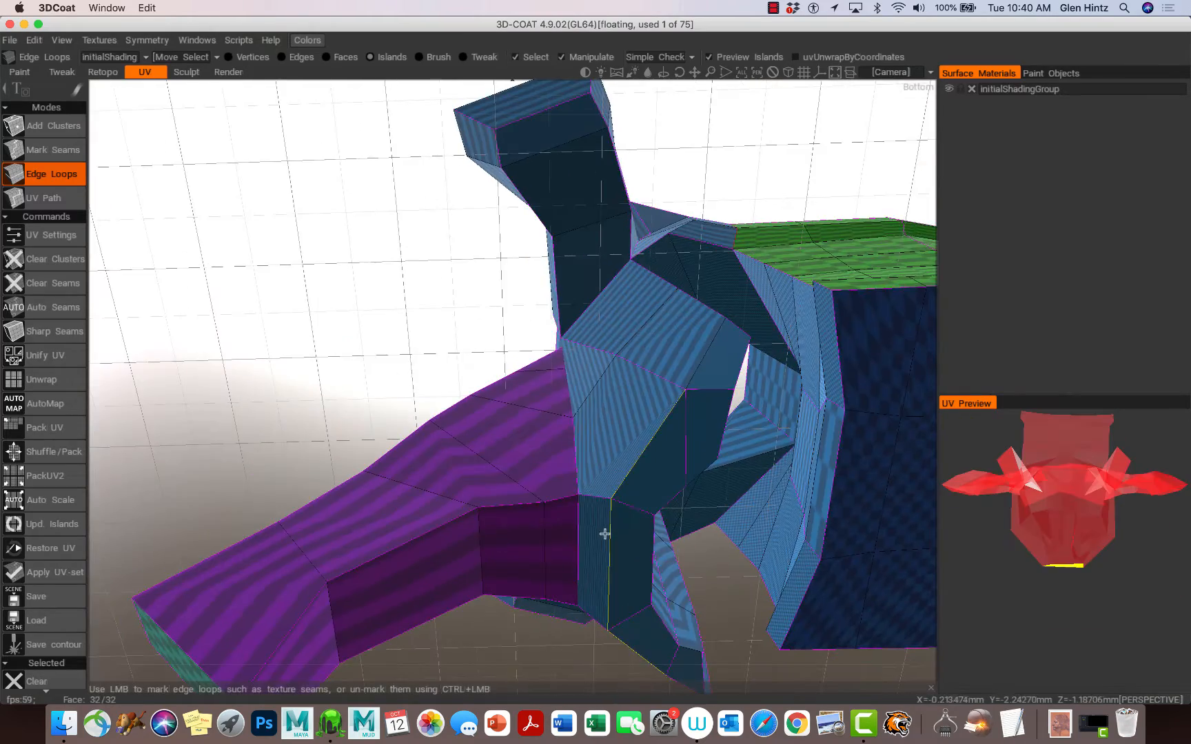
pyautogui.keyDown('alt'); pyautogui.moveTo(606, 532); pyautogui.dragTo(495, 517, button='right'); pyautogui.keyUp('alt')
pyautogui.keyDown('alt'); pyautogui.moveTo(493, 516); pyautogui.dragTo(583, 519); pyautogui.keyUp('alt')
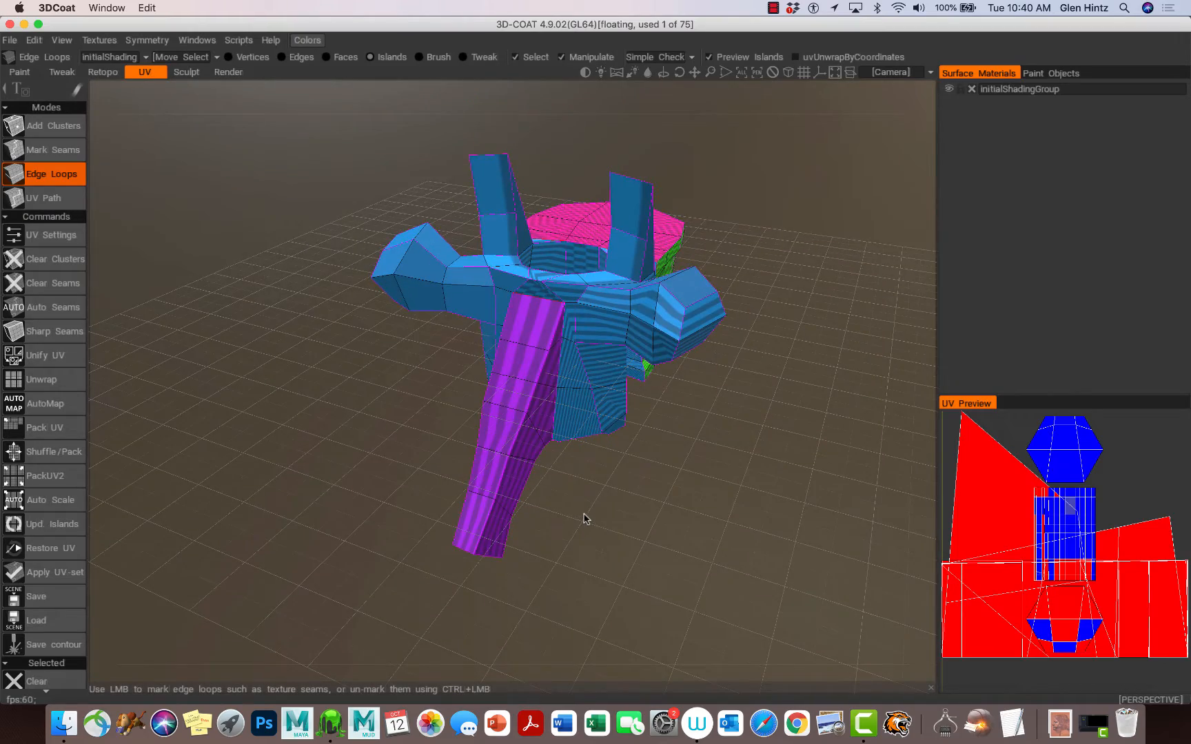
pyautogui.keyDown('alt'); pyautogui.moveTo(584, 519); pyautogui.dragTo(681, 524, button='right'); pyautogui.keyUp('alt')
pyautogui.keyDown('alt'); pyautogui.moveTo(681, 524); pyautogui.dragTo(565, 536); pyautogui.keyUp('alt')
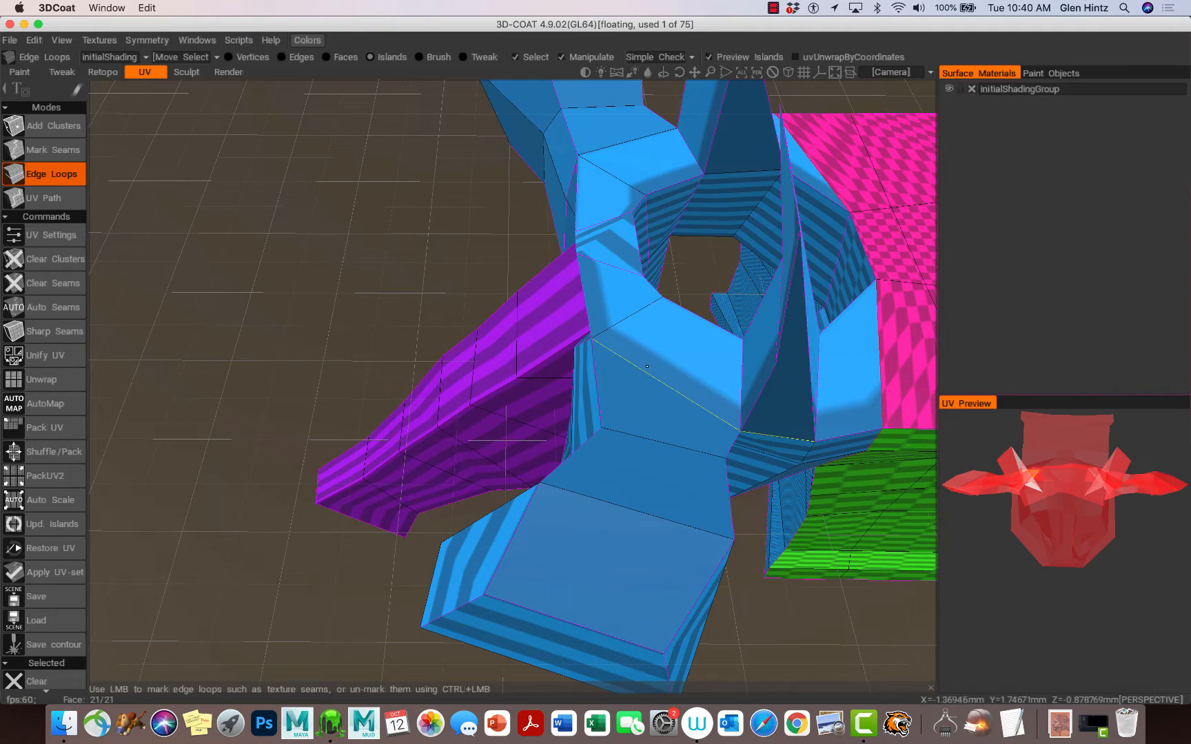
pyautogui.keyDown('alt'); pyautogui.moveTo(646, 377); pyautogui.dragTo(617, 338); pyautogui.keyUp('alt')
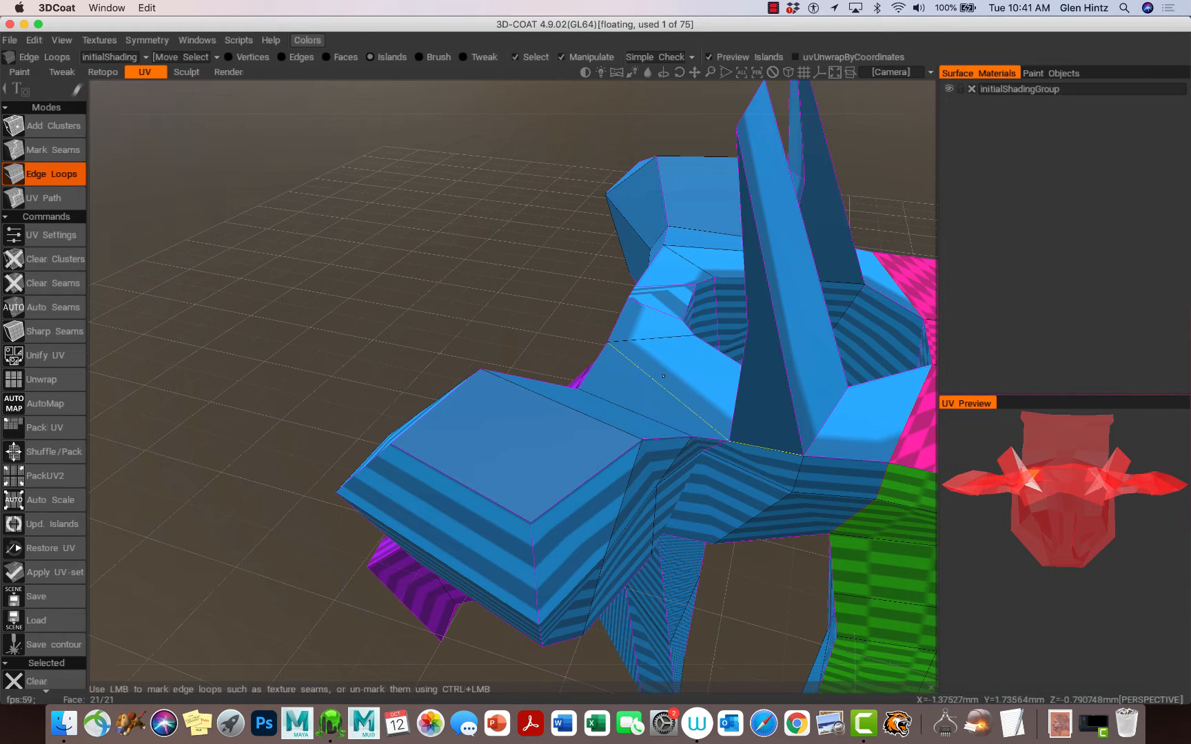
# Step: Switch to marking individual seams and mark edges around the base of the transverse process to separate it
pyautogui.click(661, 378)
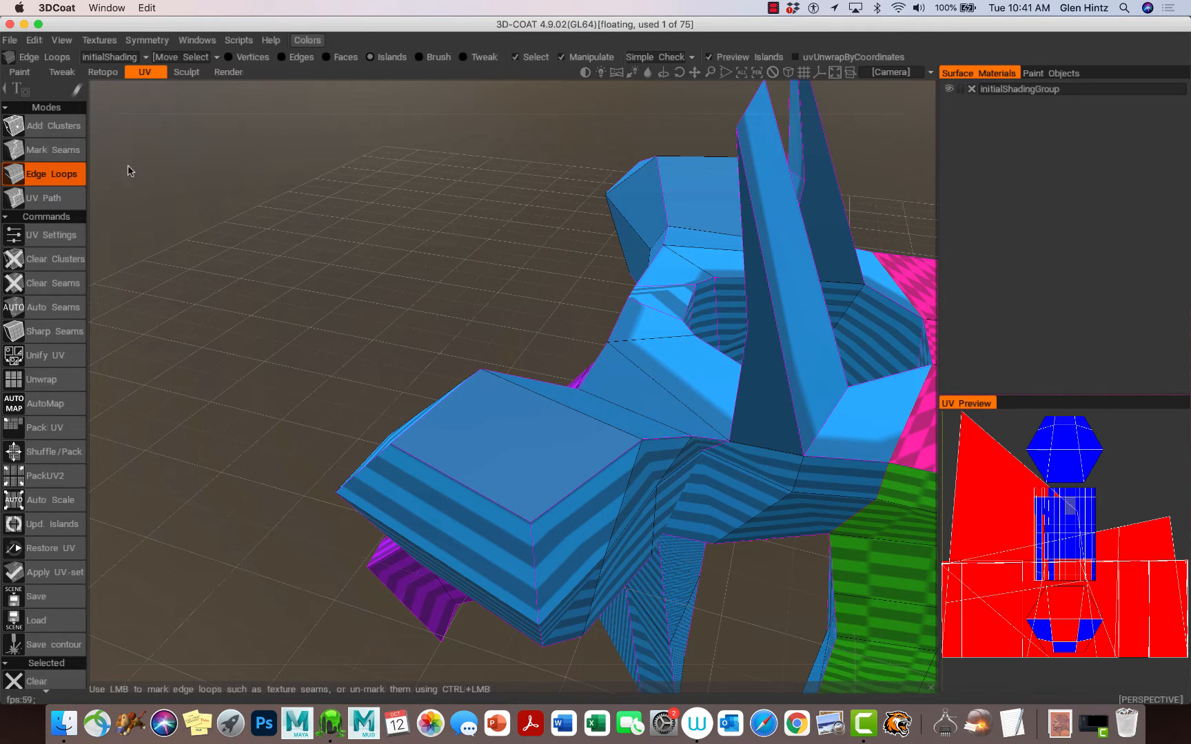
pyautogui.click(51, 149)
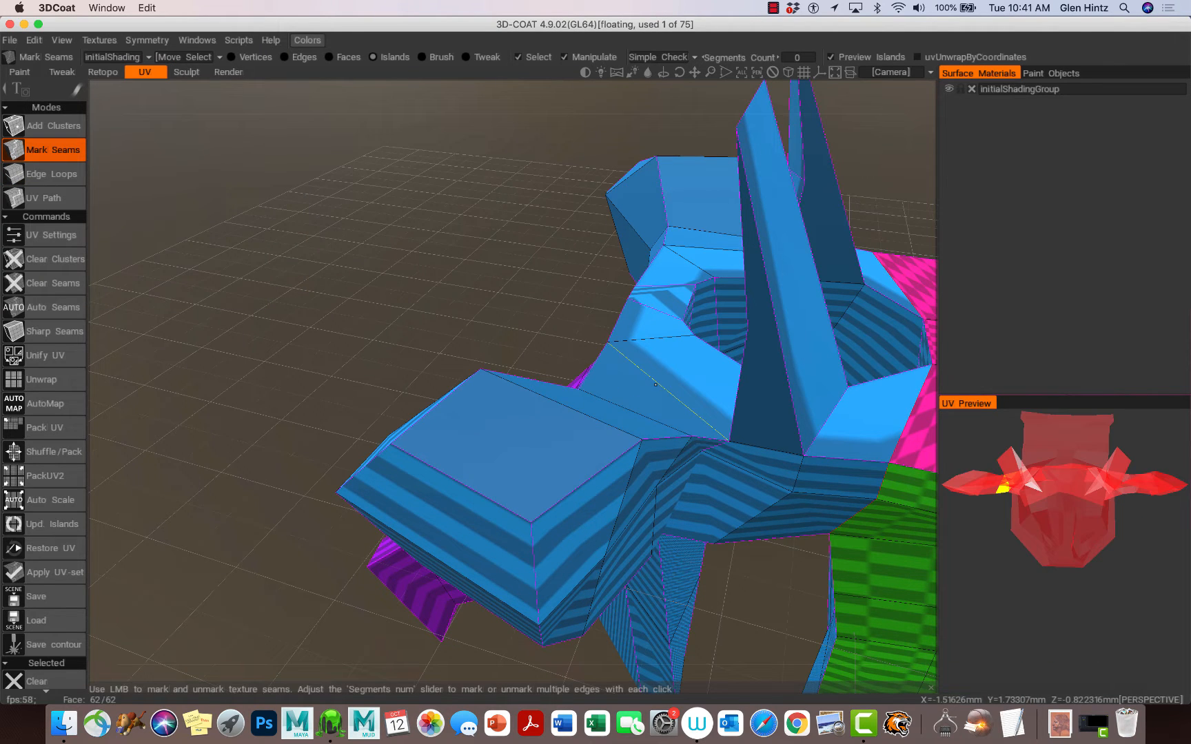
pyautogui.keyDown('alt'); pyautogui.moveTo(673, 416); pyautogui.dragTo(641, 324); pyautogui.keyUp('alt')
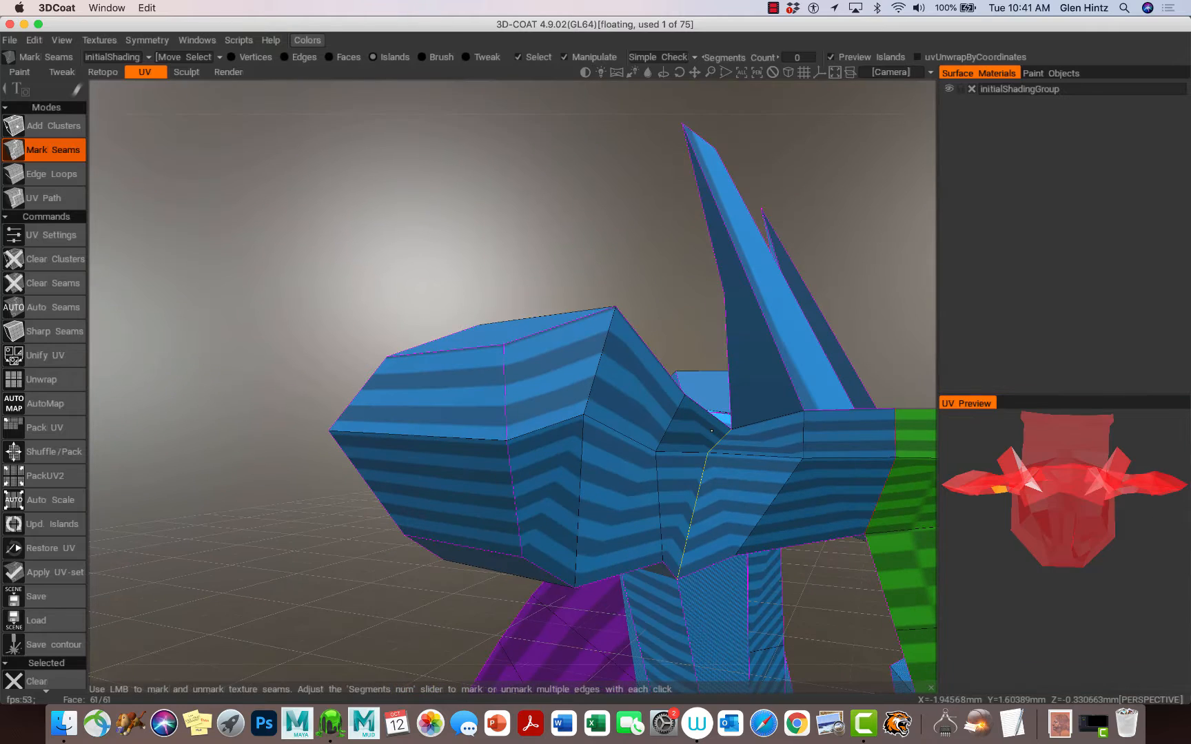
pyautogui.click(716, 436)
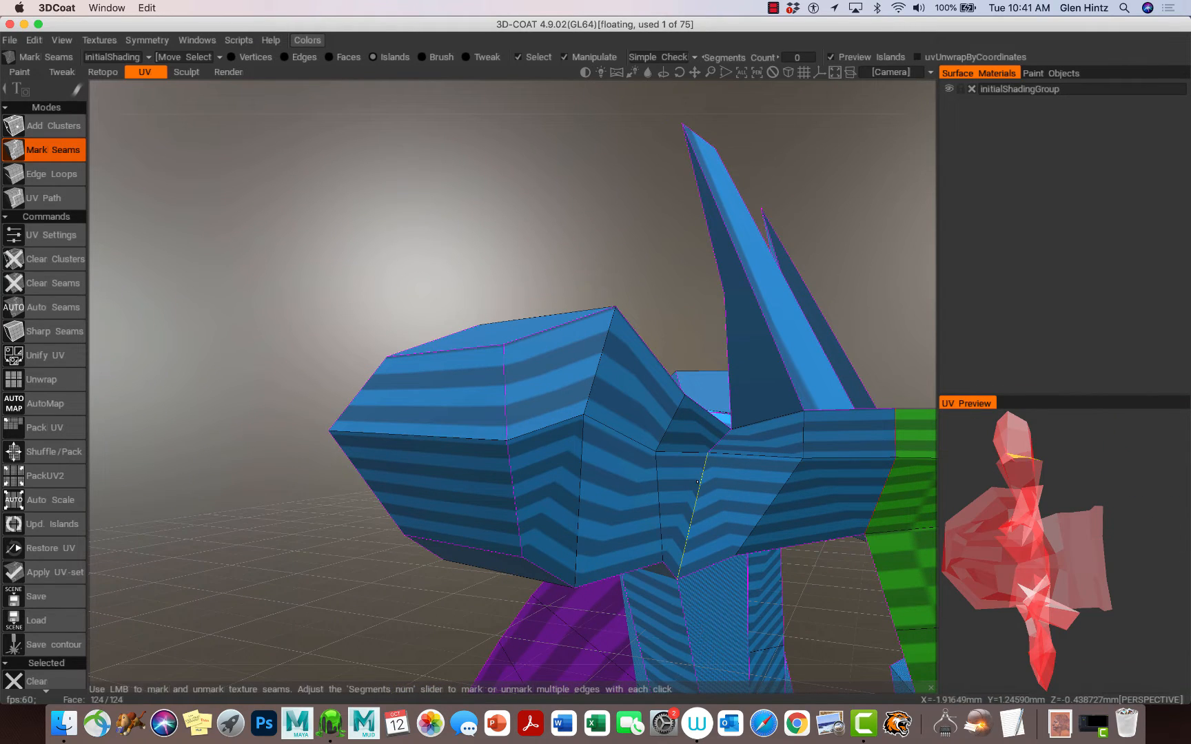
pyautogui.keyDown('alt'); pyautogui.moveTo(713, 524); pyautogui.dragTo(744, 620); pyautogui.keyUp('alt')
pyautogui.click(518, 534)
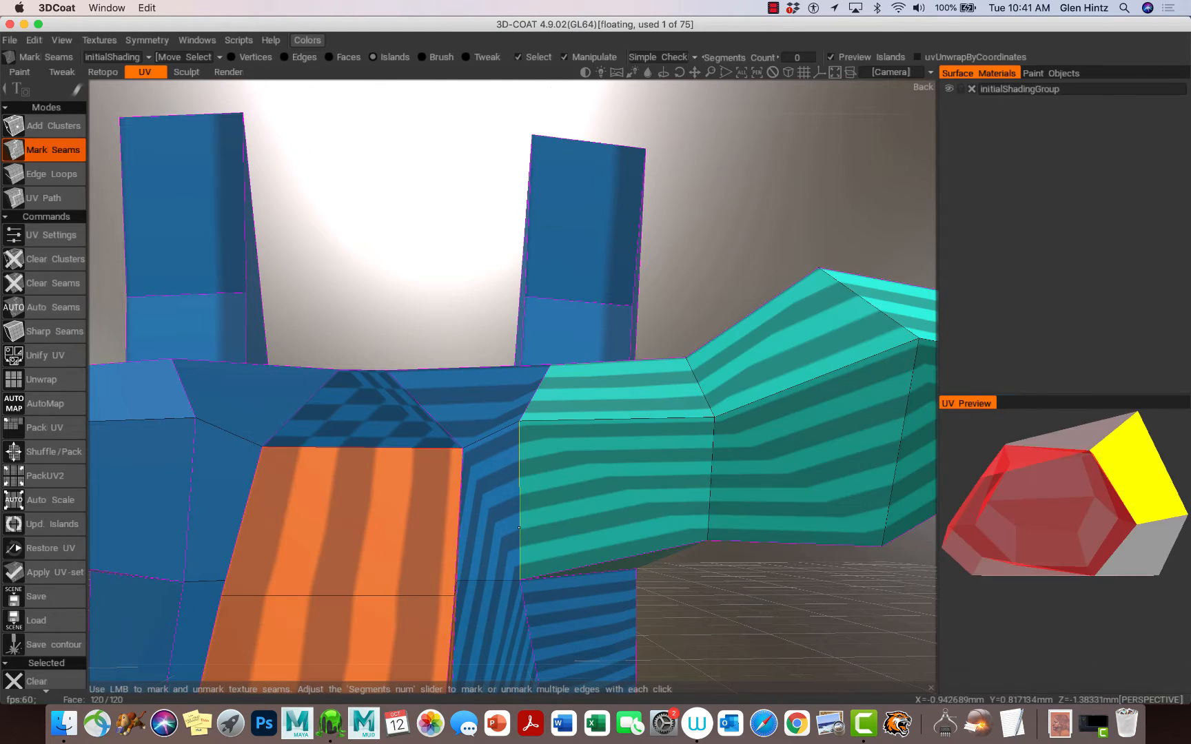
# Step: Mark seams along the edges near the end of the transverse process to separate its tip
pyautogui.keyDown('alt'); pyautogui.moveTo(626, 605); pyautogui.dragTo(604, 595); pyautogui.keyUp('alt')
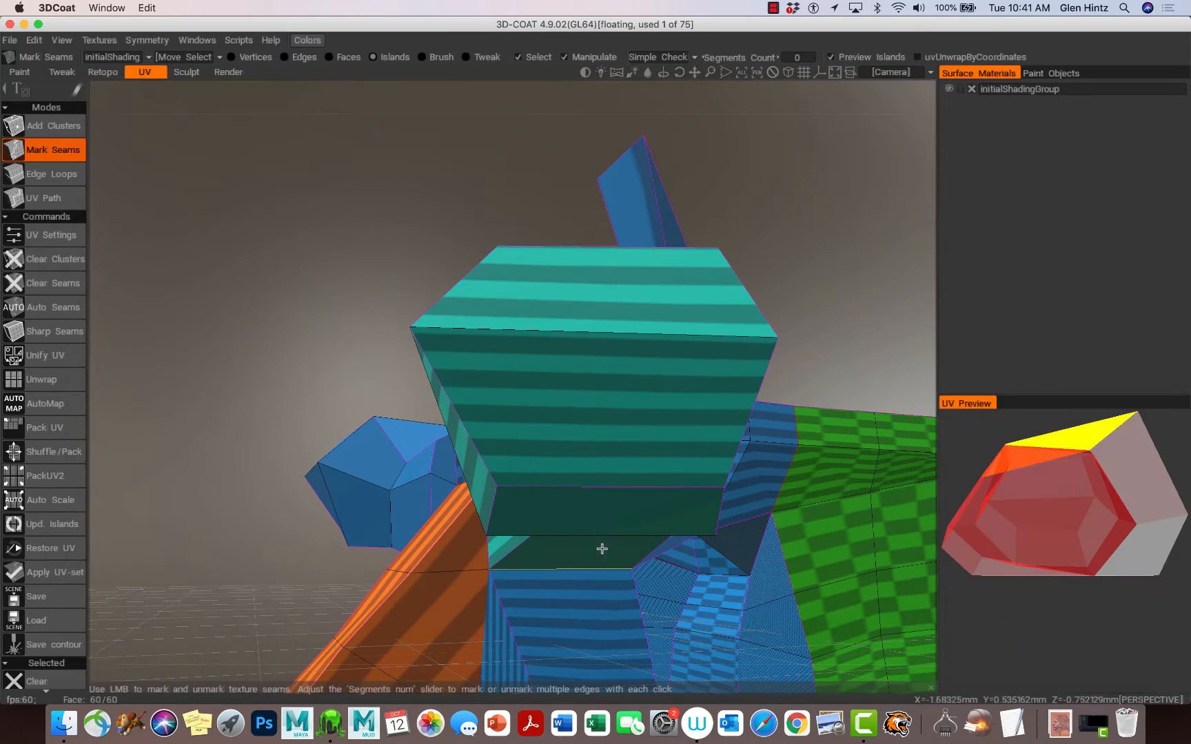
pyautogui.click(571, 333)
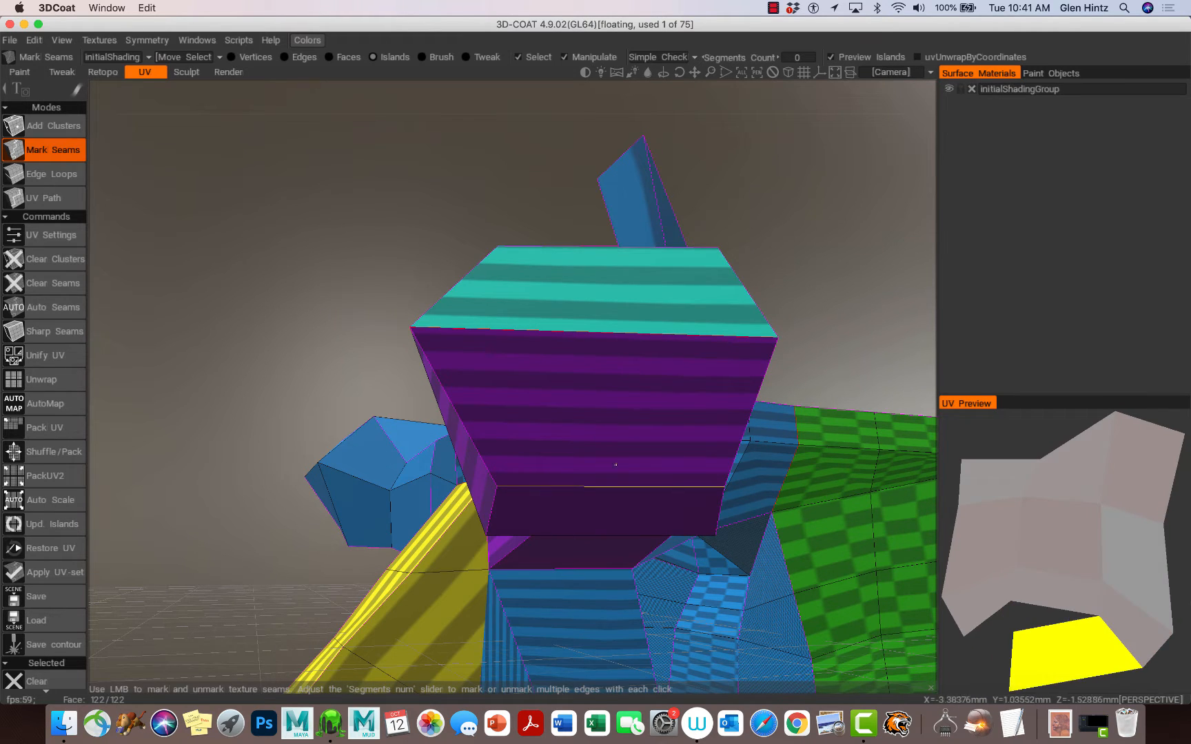
pyautogui.click(595, 502)
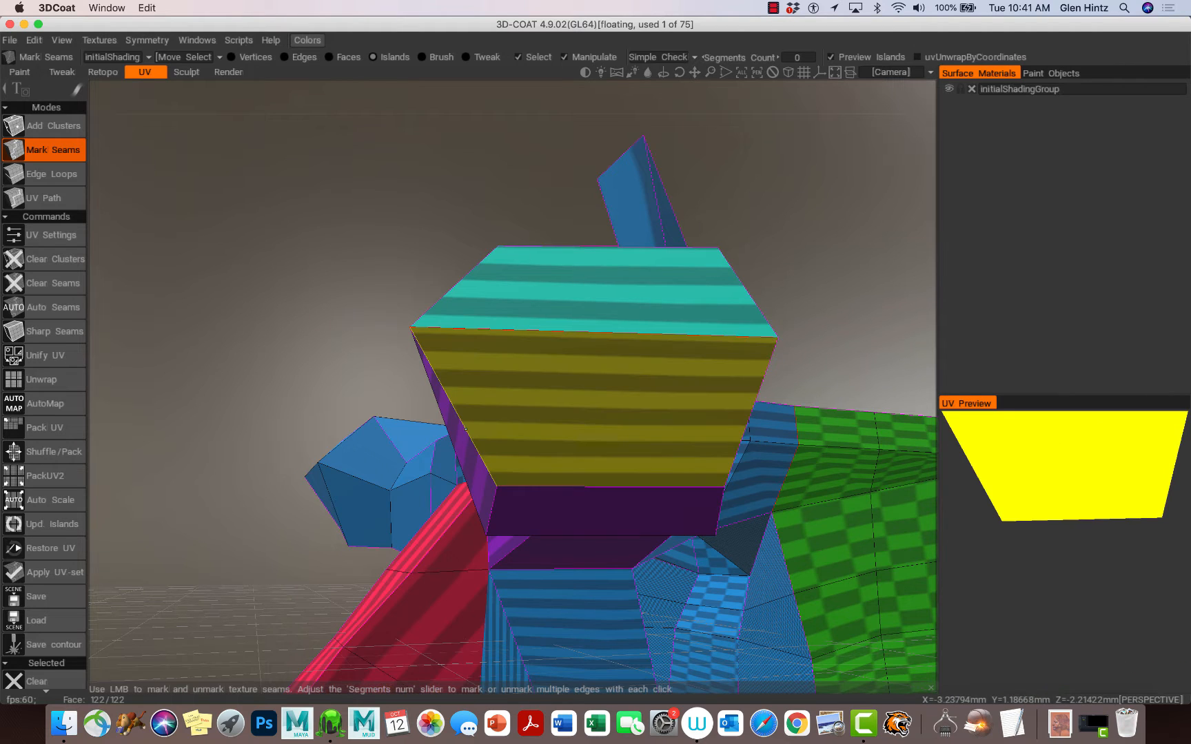
pyautogui.keyDown('alt'); pyautogui.moveTo(564, 514); pyautogui.dragTo(717, 571); pyautogui.keyUp('alt')
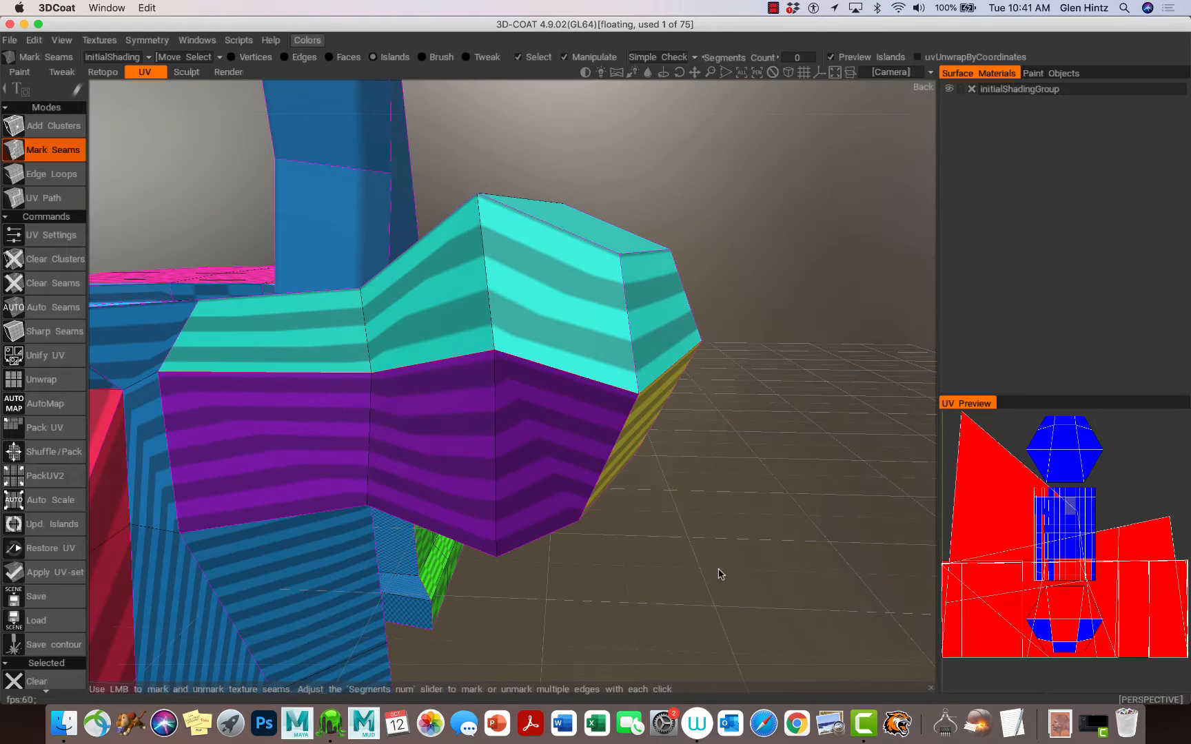
pyautogui.click(251, 372)
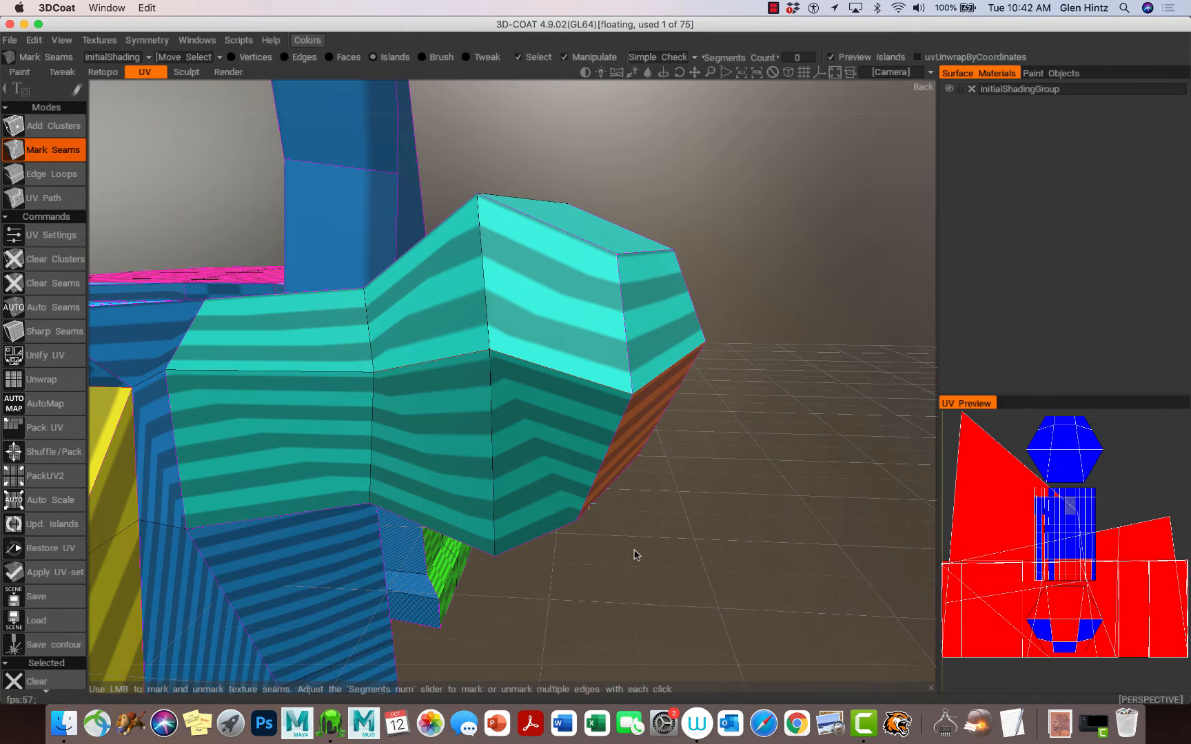
# Step: Mark seams along the top and underside edges of the transverse process's tip cap
pyautogui.moveTo(635, 555); pyautogui.dragTo(703, 583)
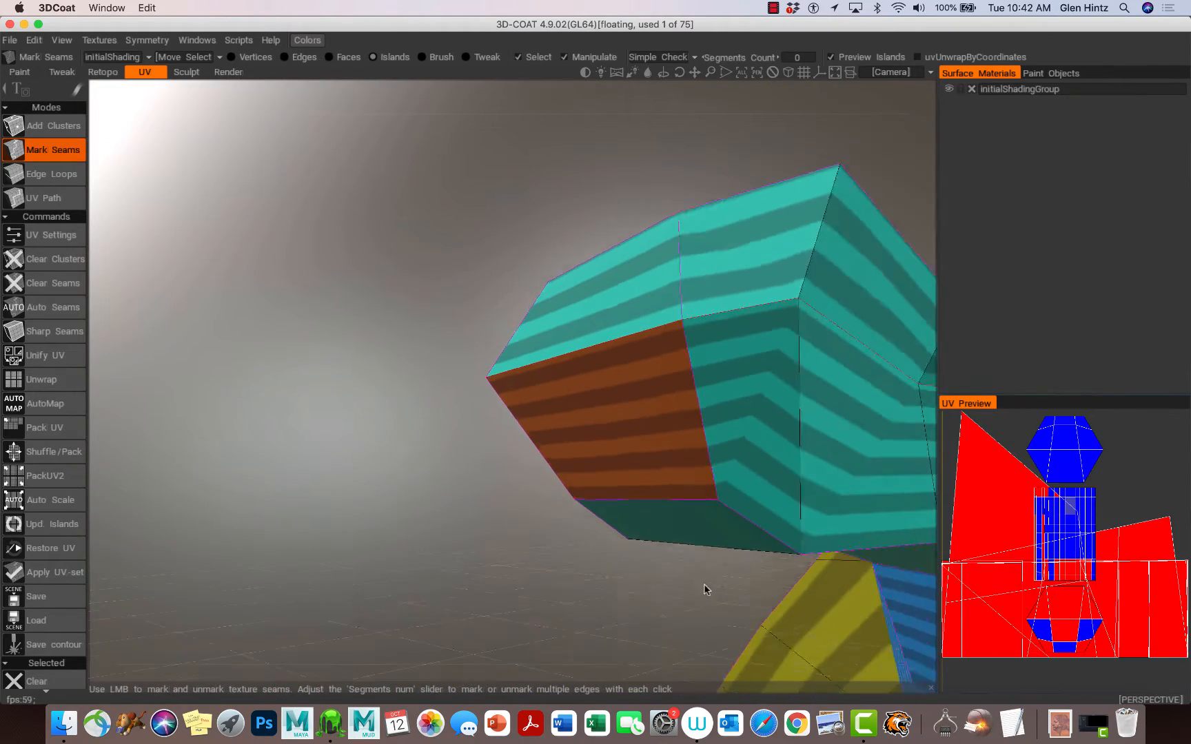
pyautogui.keyDown('alt'); pyautogui.moveTo(703, 585); pyautogui.dragTo(636, 570, button='right'); pyautogui.keyUp('alt')
pyautogui.keyDown('alt'); pyautogui.moveTo(640, 562); pyautogui.dragTo(869, 603); pyautogui.keyUp('alt')
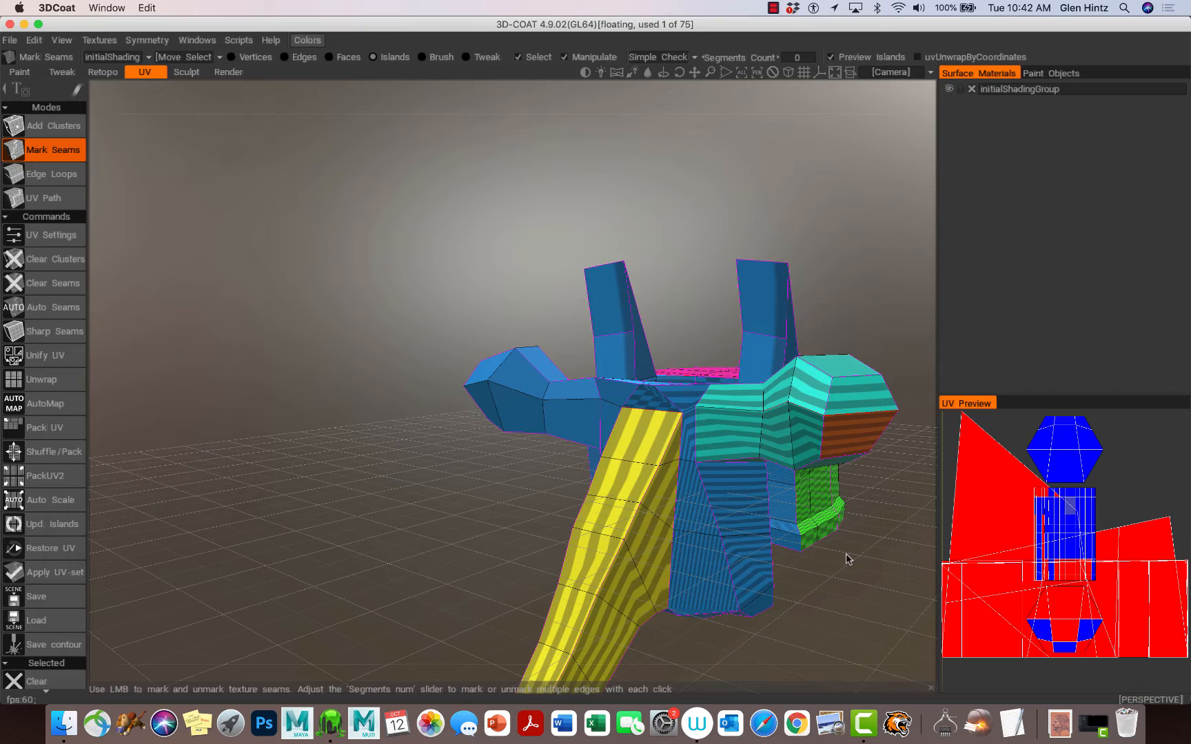
pyautogui.moveTo(848, 560); pyautogui.dragTo(783, 559)
pyautogui.scroll(5, 813, 561)
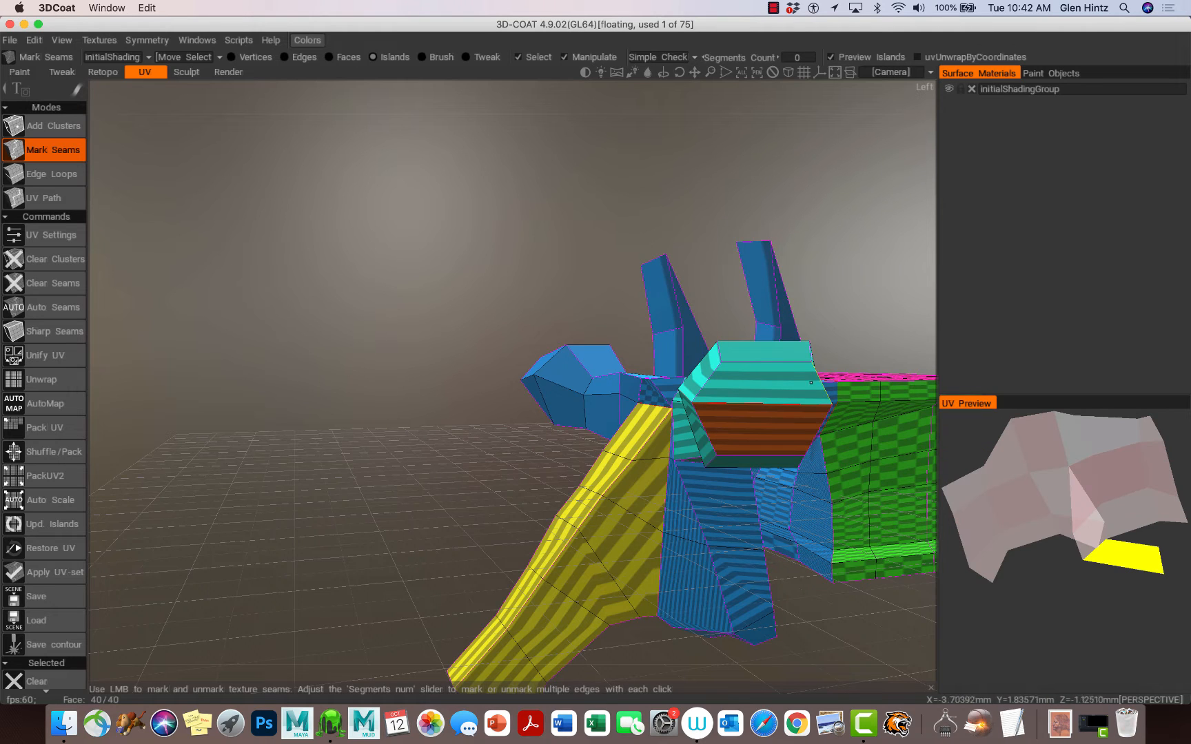
pyautogui.click(707, 385)
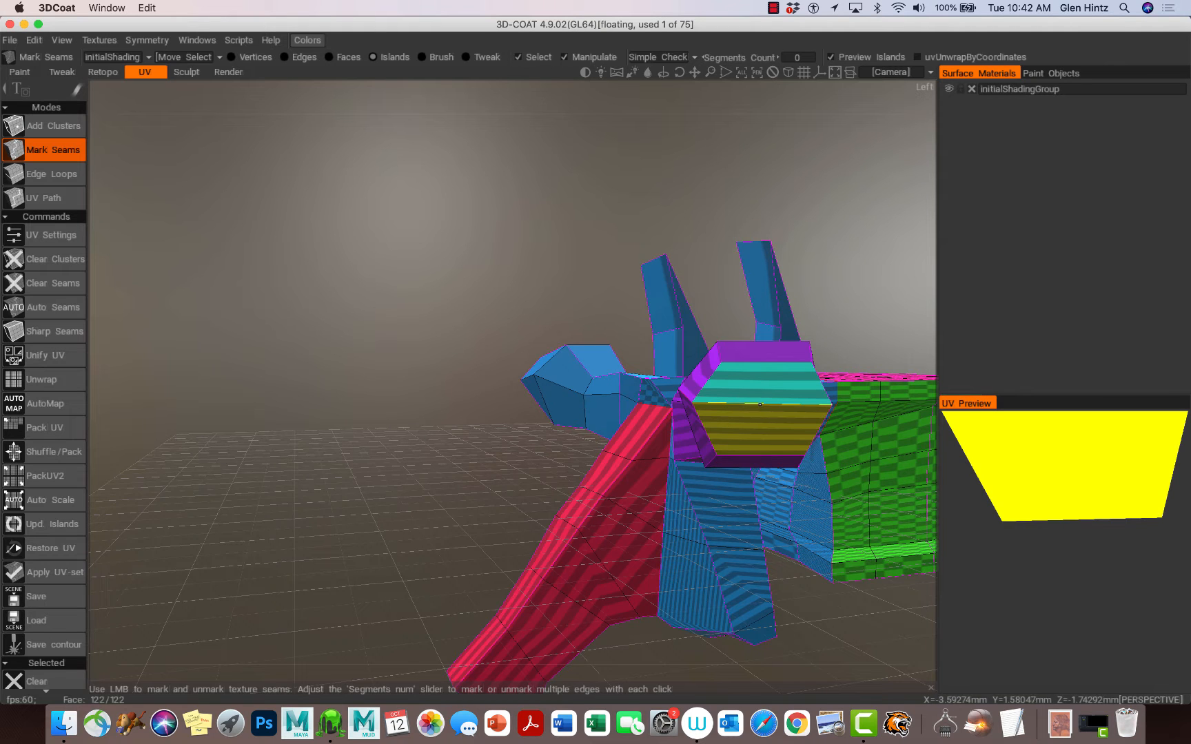
pyautogui.click(760, 405)
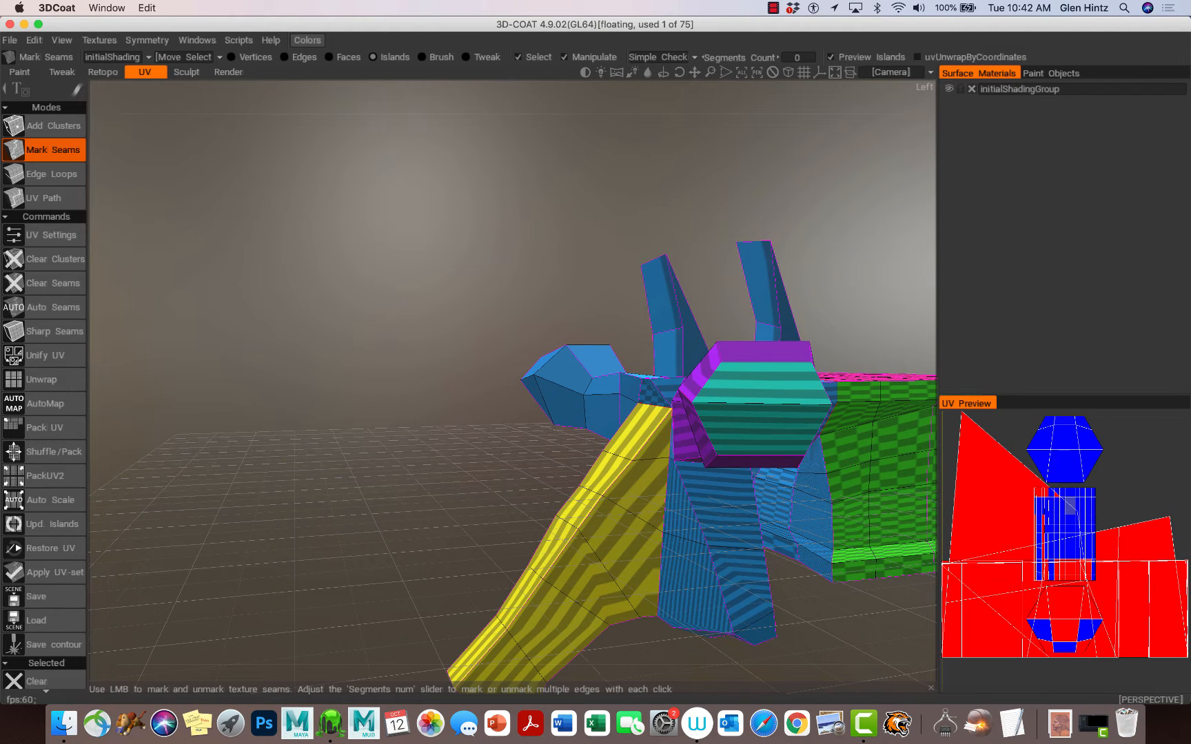
pyautogui.keyDown('alt'); pyautogui.moveTo(822, 573); pyautogui.dragTo(723, 470); pyautogui.keyUp('alt')
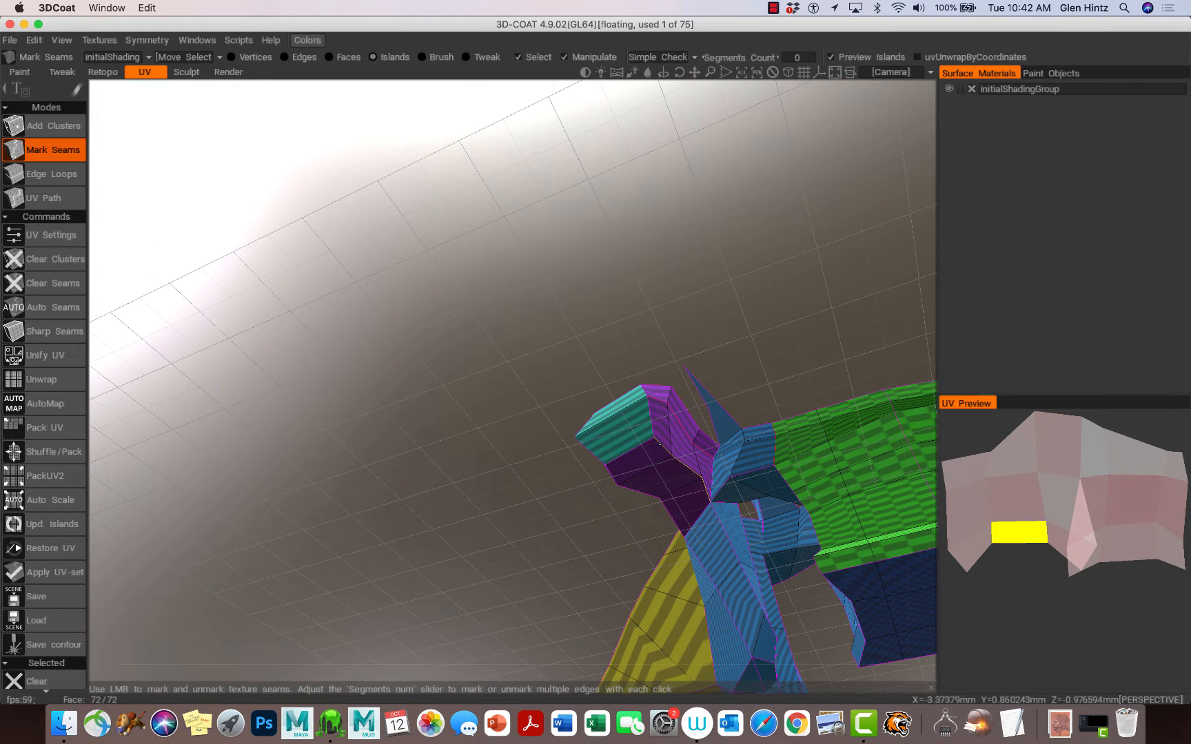
pyautogui.click(660, 445)
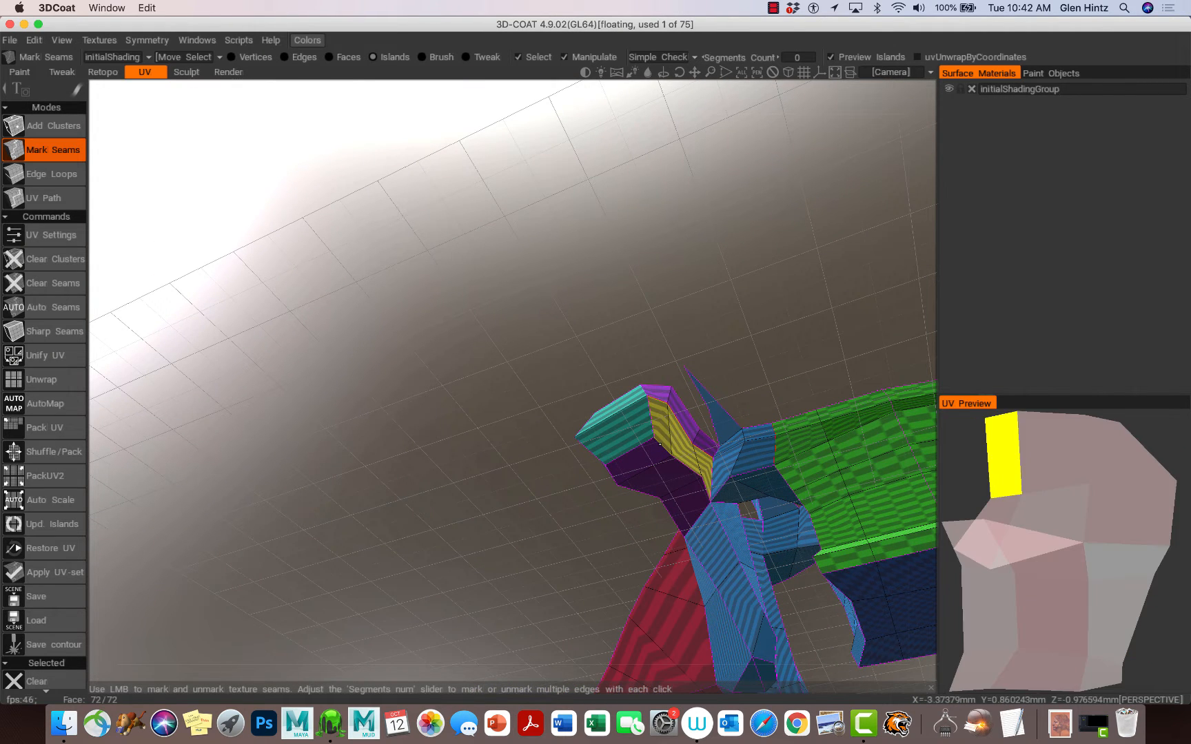
pyautogui.keyDown('alt'); pyautogui.moveTo(696, 495); pyautogui.dragTo(601, 564); pyautogui.keyUp('alt')
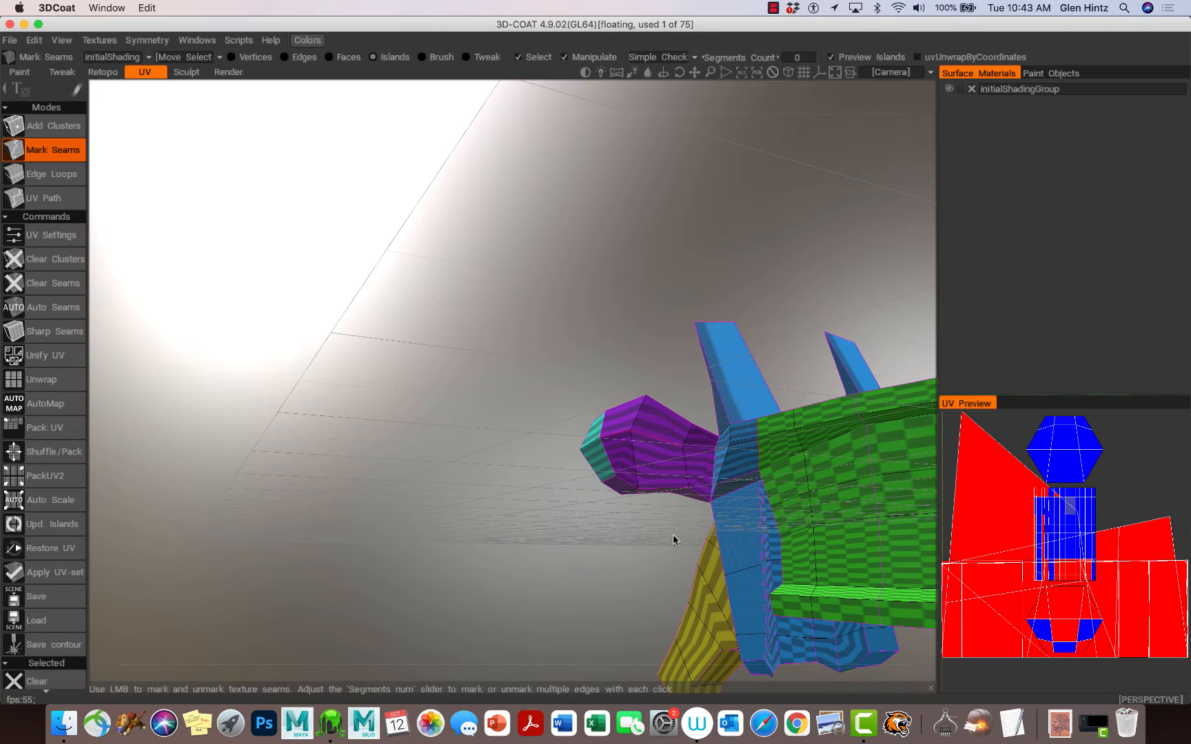
# Step: Orbit beneath the arch to examine where the transverse process joins it
pyautogui.keyDown('alt'); pyautogui.moveTo(669, 534); pyautogui.dragTo(725, 541, button='right'); pyautogui.keyUp('alt')
pyautogui.keyDown('alt'); pyautogui.moveTo(730, 531); pyautogui.dragTo(758, 524); pyautogui.keyUp('alt')
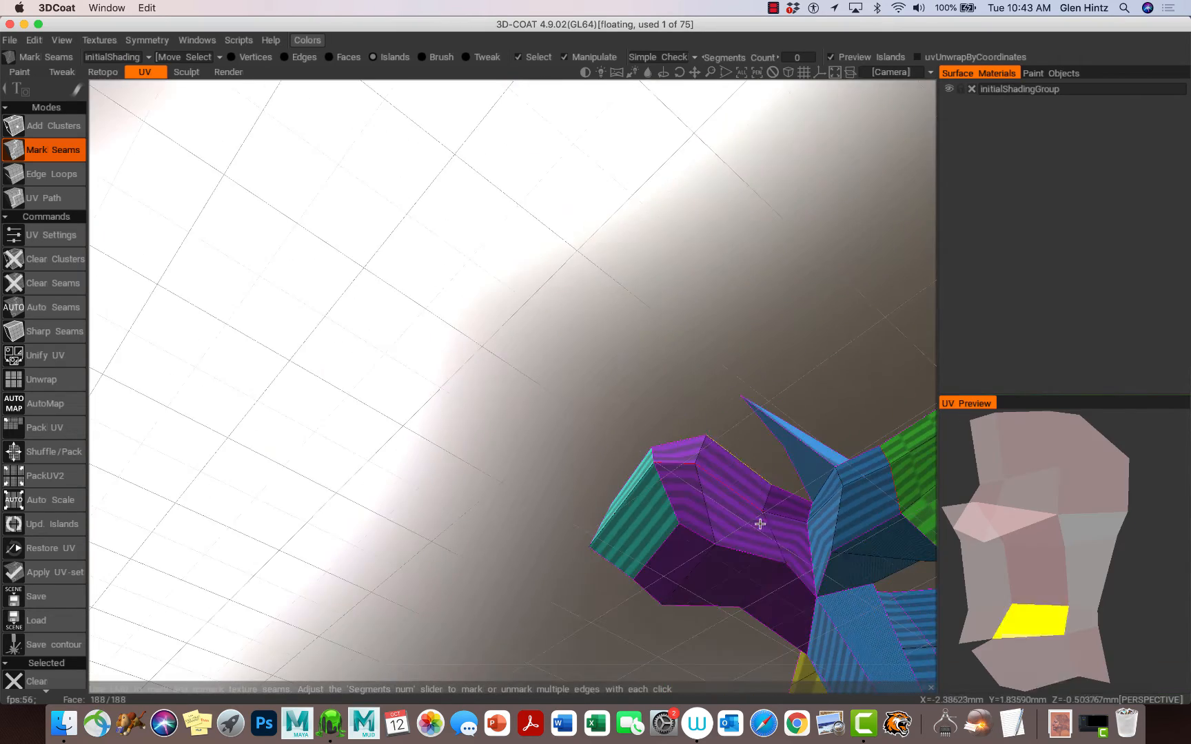
pyautogui.keyDown('alt'); pyautogui.moveTo(758, 524); pyautogui.dragTo(479, 369, button='middle'); pyautogui.keyUp('alt')
pyautogui.keyDown('alt'); pyautogui.moveTo(483, 394); pyautogui.dragTo(545, 407, button='right'); pyautogui.keyUp('alt')
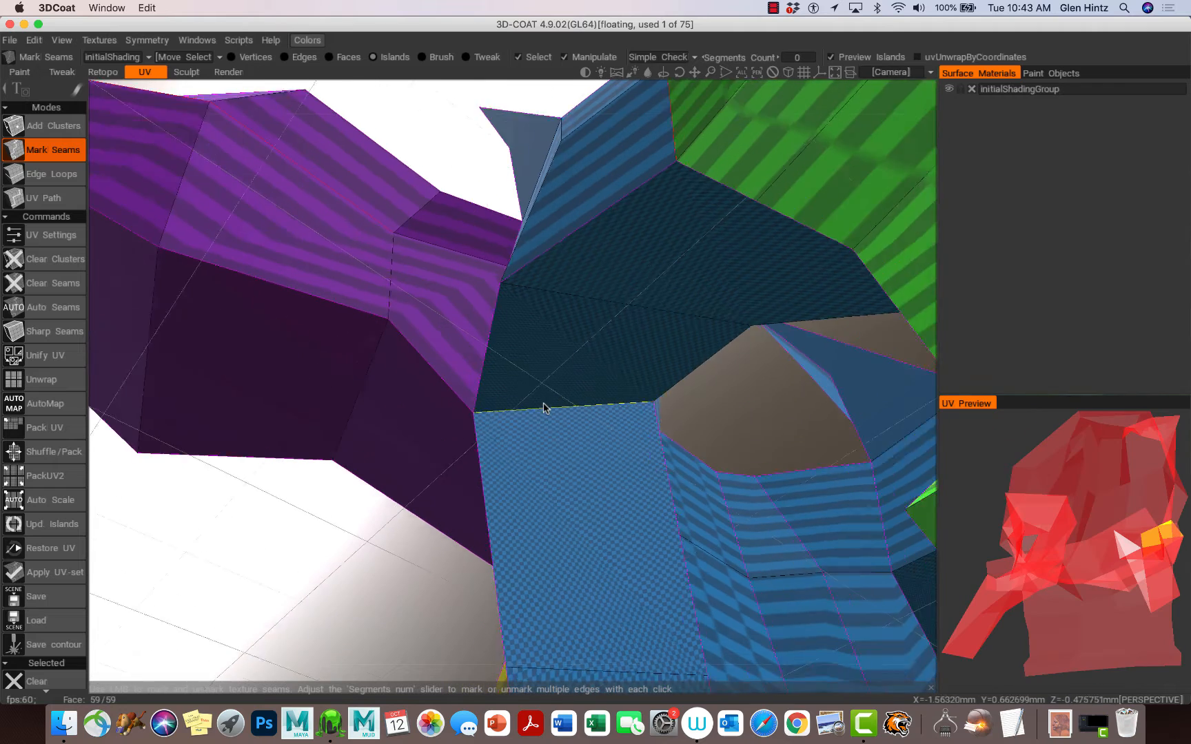